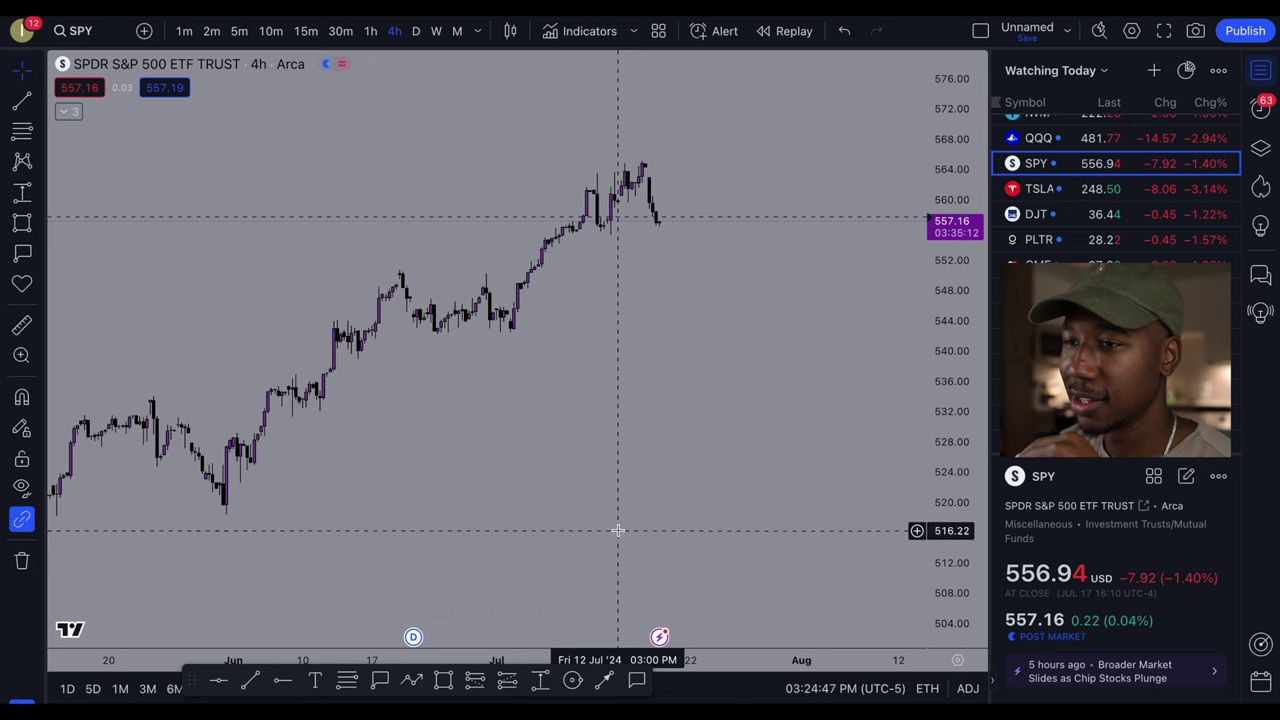
# Step: Draw a Trend Line from the 31 May low near 519.80 up to about 567 in early August
pyautogui.scroll(-3, 703, 463)
pyautogui.scroll(-3, 529, 541)
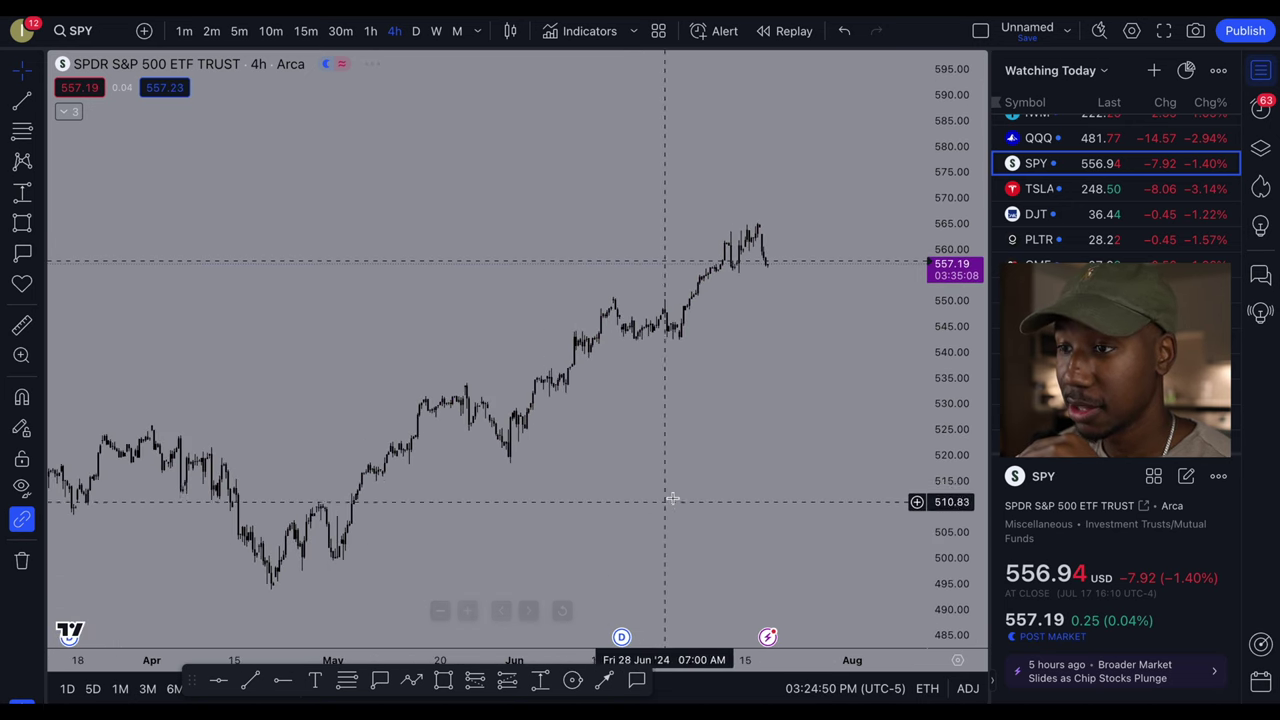
pyautogui.scroll(3, 671, 500)
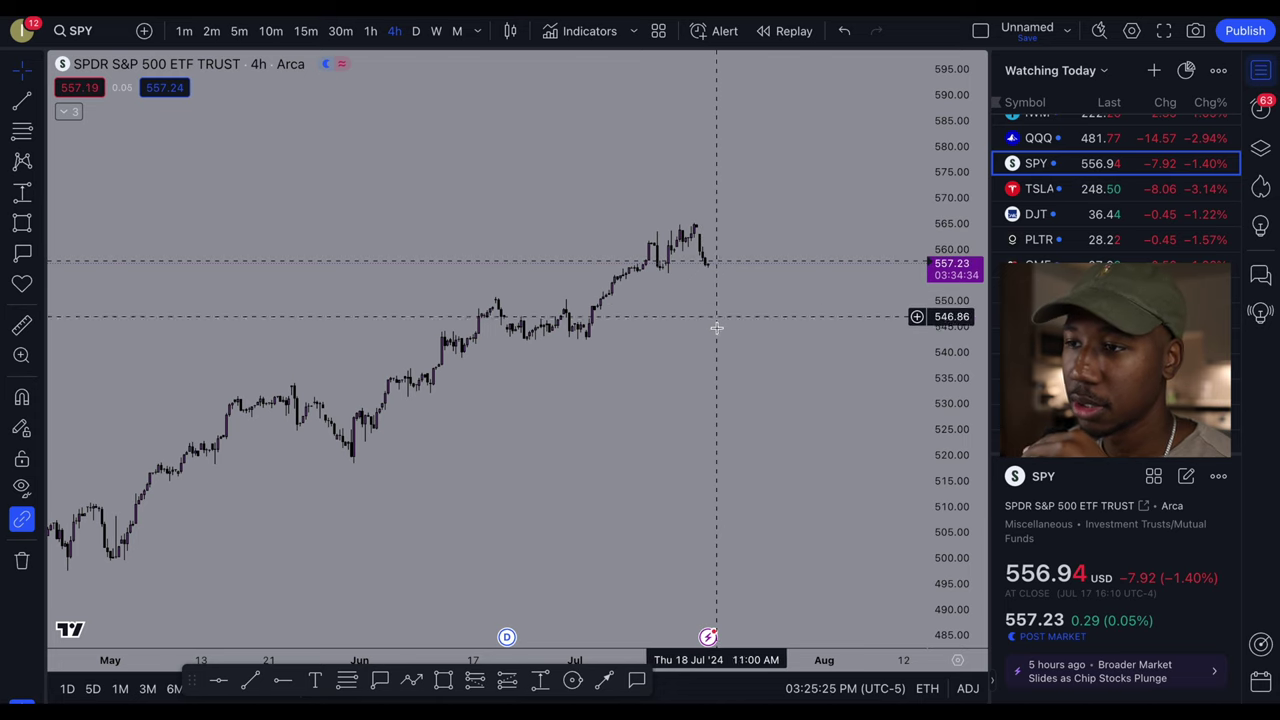
pyautogui.scroll(1, 784, 397)
pyautogui.scroll(1, 784, 397)
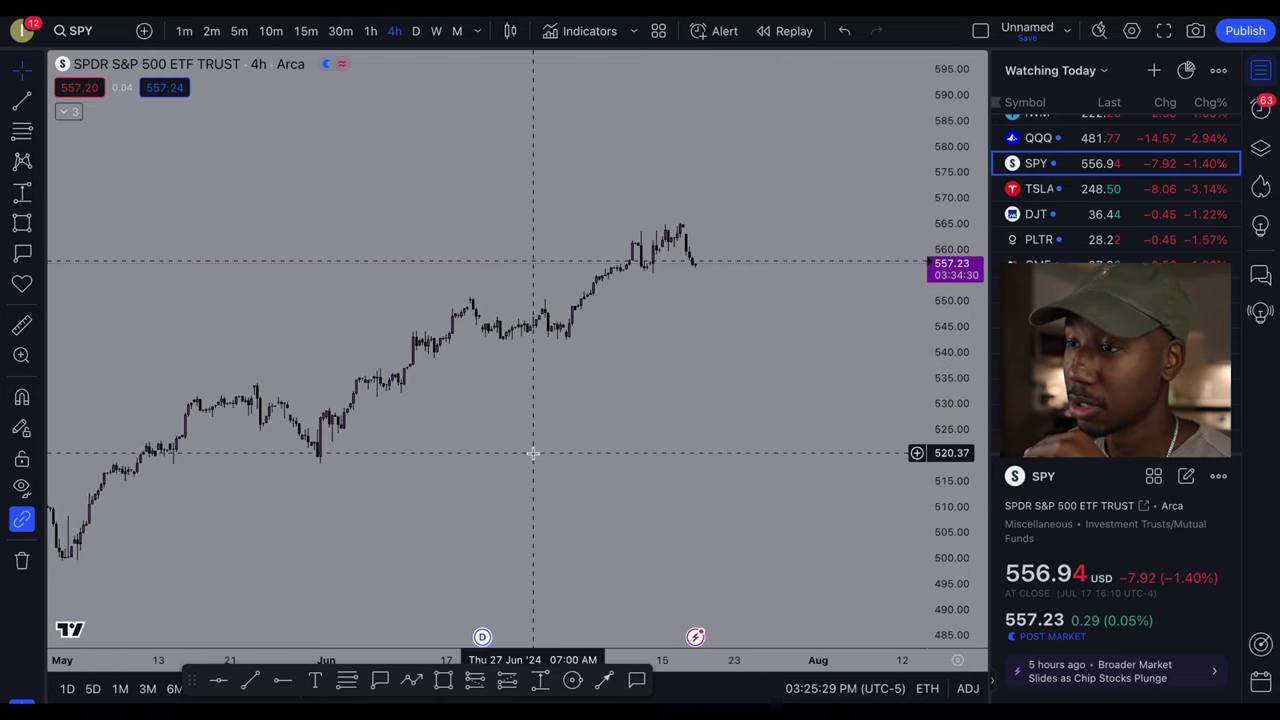
pyautogui.scroll(-1, 856, 373)
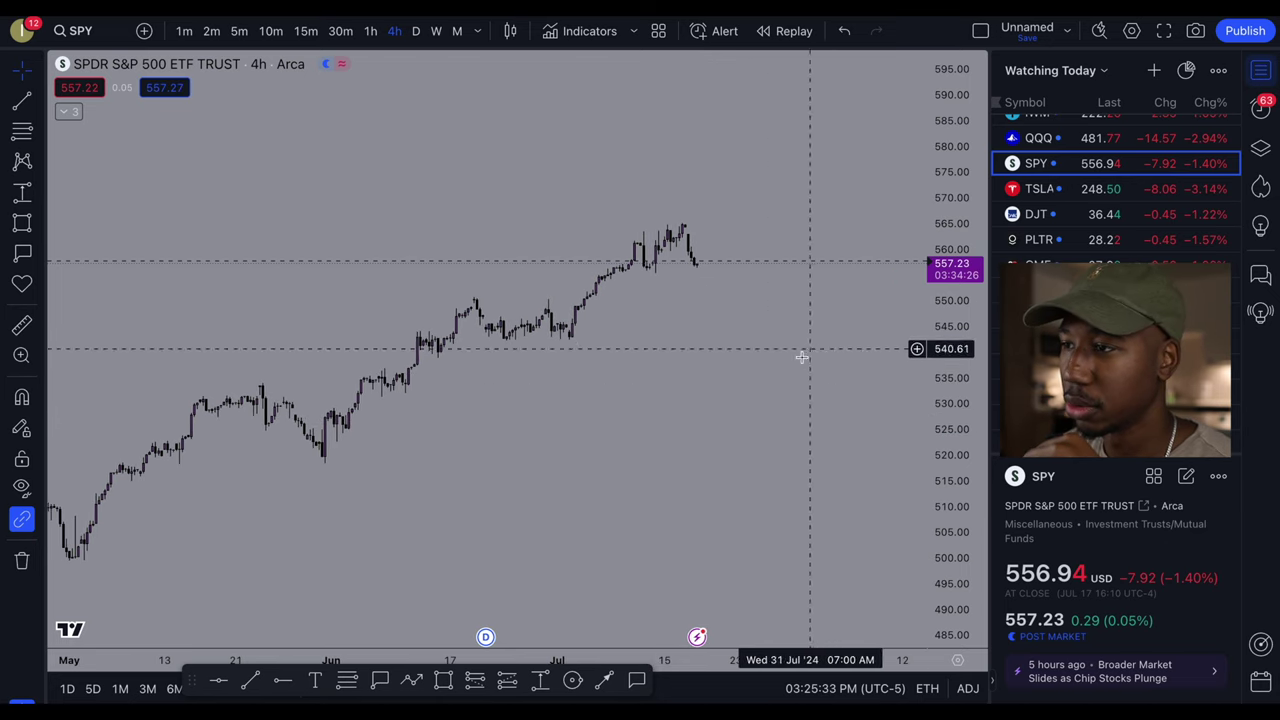
pyautogui.scroll(2, 780, 375)
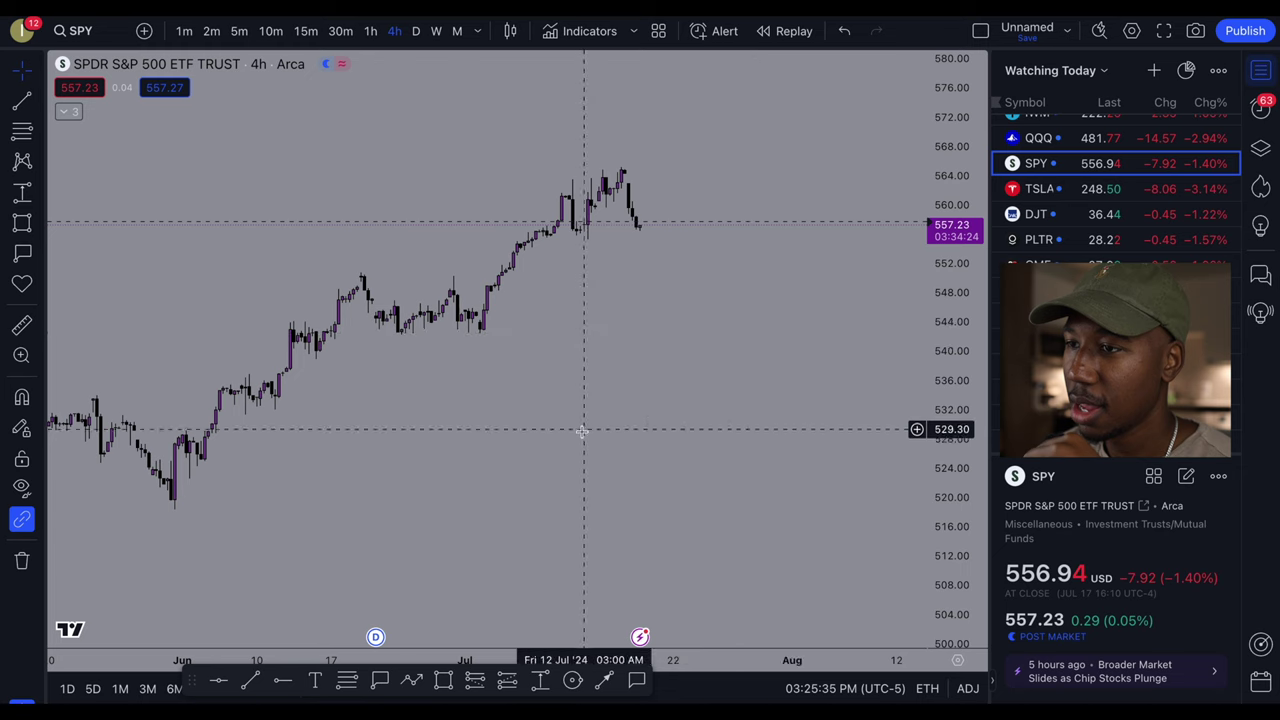
pyautogui.moveTo(586, 429); pyautogui.dragTo(645, 487)
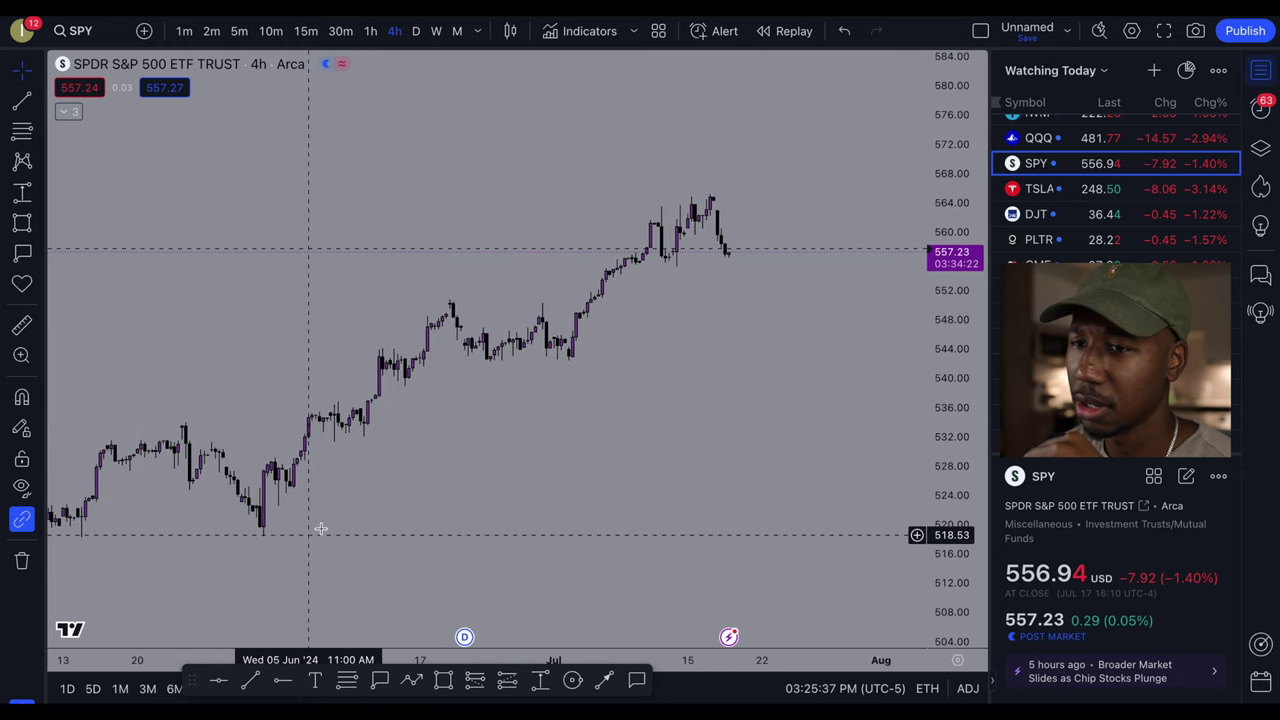
pyautogui.click(20, 104)
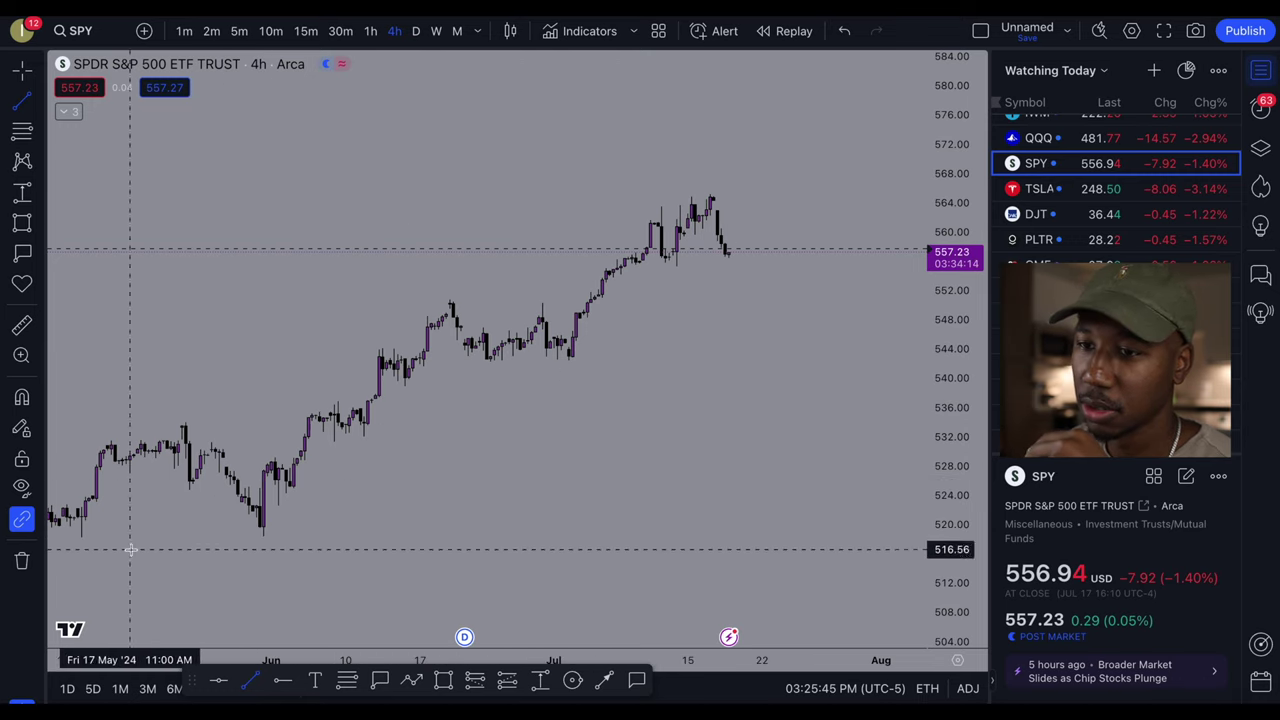
pyautogui.click(263, 525)
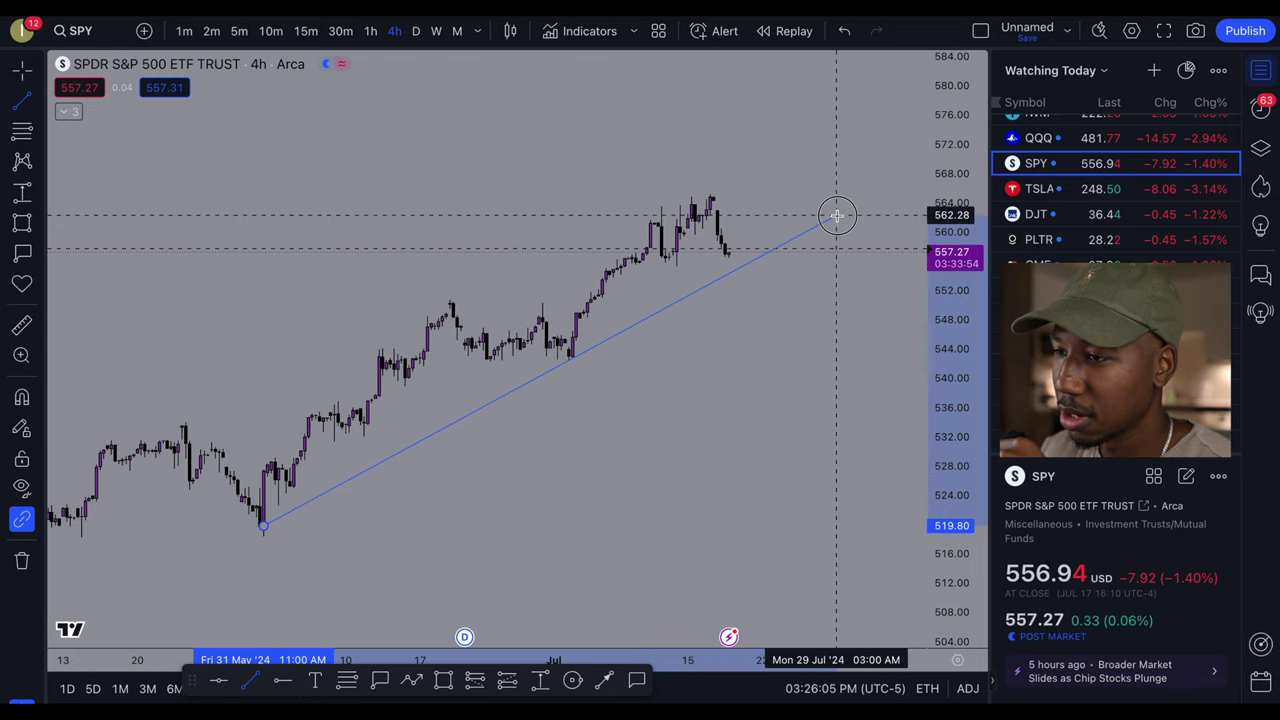
pyautogui.click(900, 180)
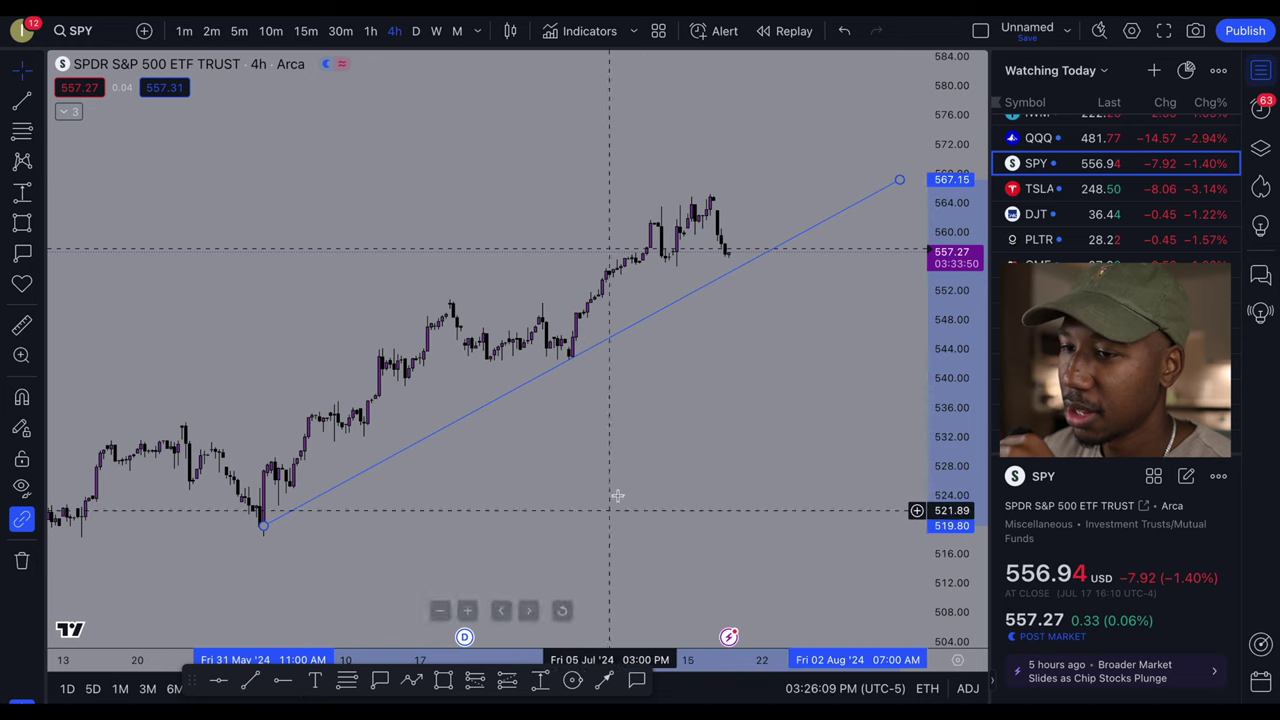
pyautogui.scroll(-3, 640, 457)
# Step: Create a price alert for SPY crossing 557.74 with Alt+A
pyautogui.hscroll(3, 563, 437)
pyautogui.scroll(2, 566, 432)
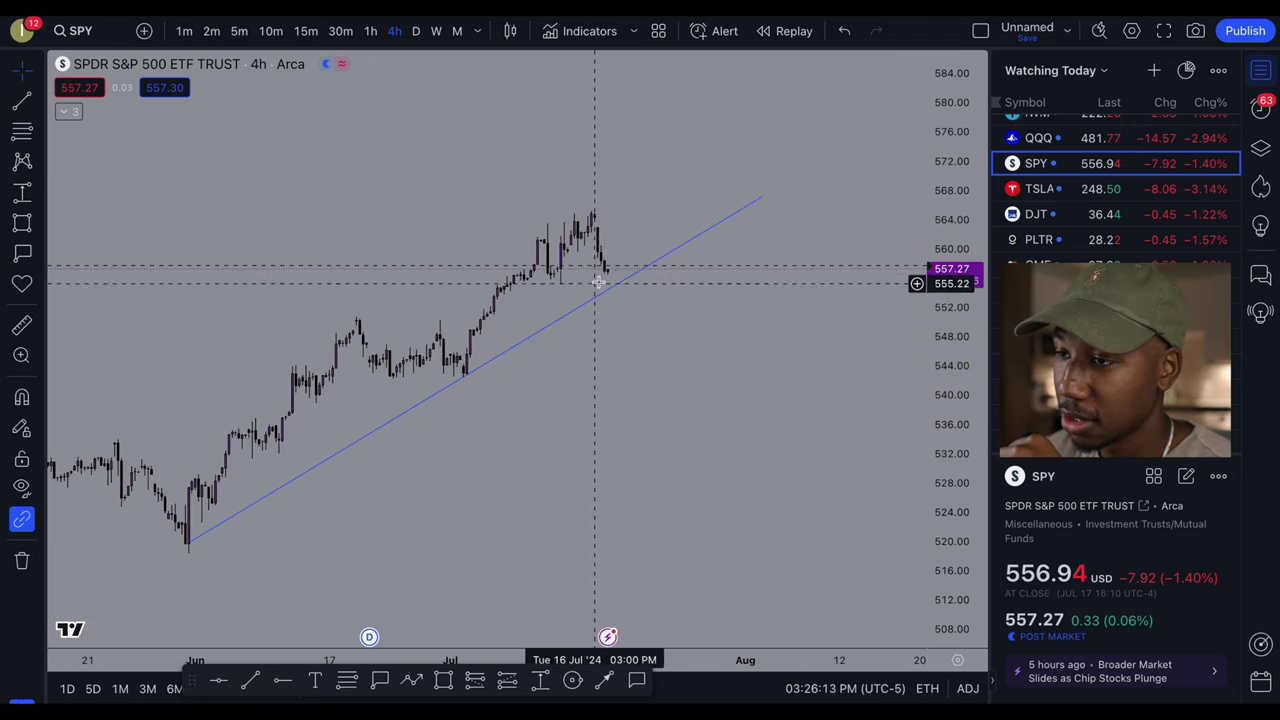
pyautogui.hotkey('alt', 'a')
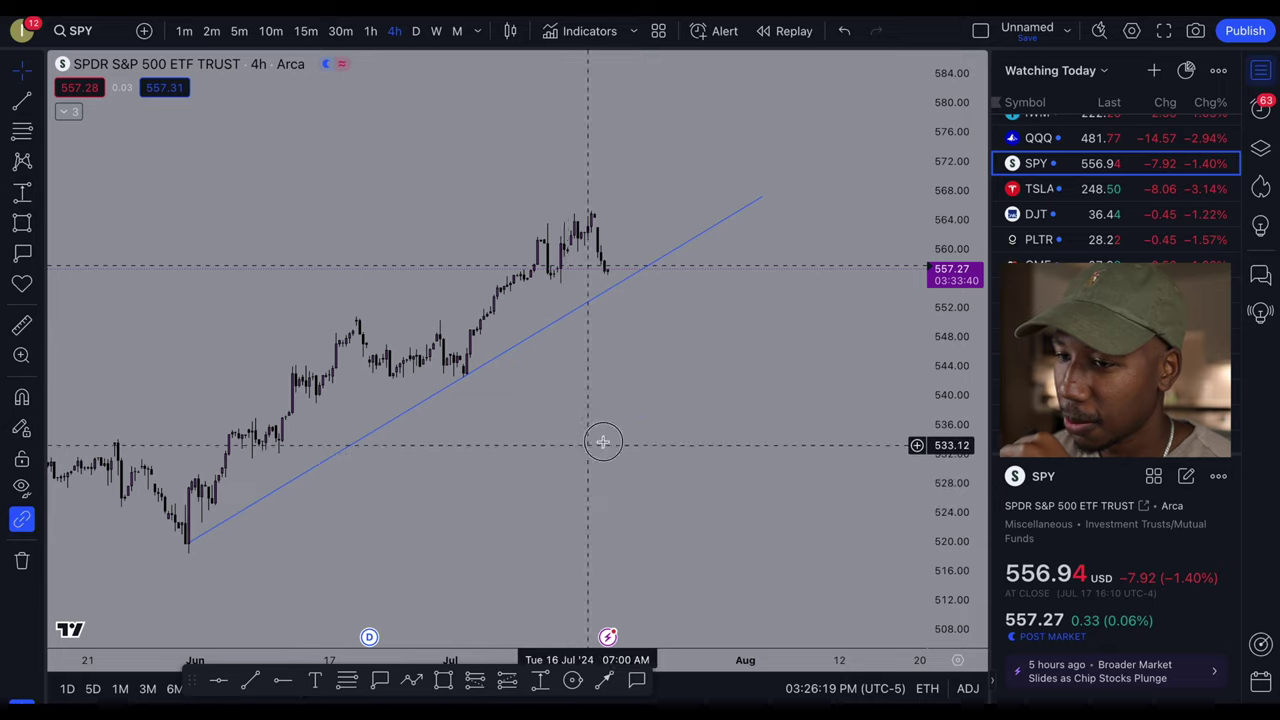
# Step: Zoom in and stretch the price scale to enlarge the recent candles near 557
pyautogui.hscroll(-5, 396, 457)
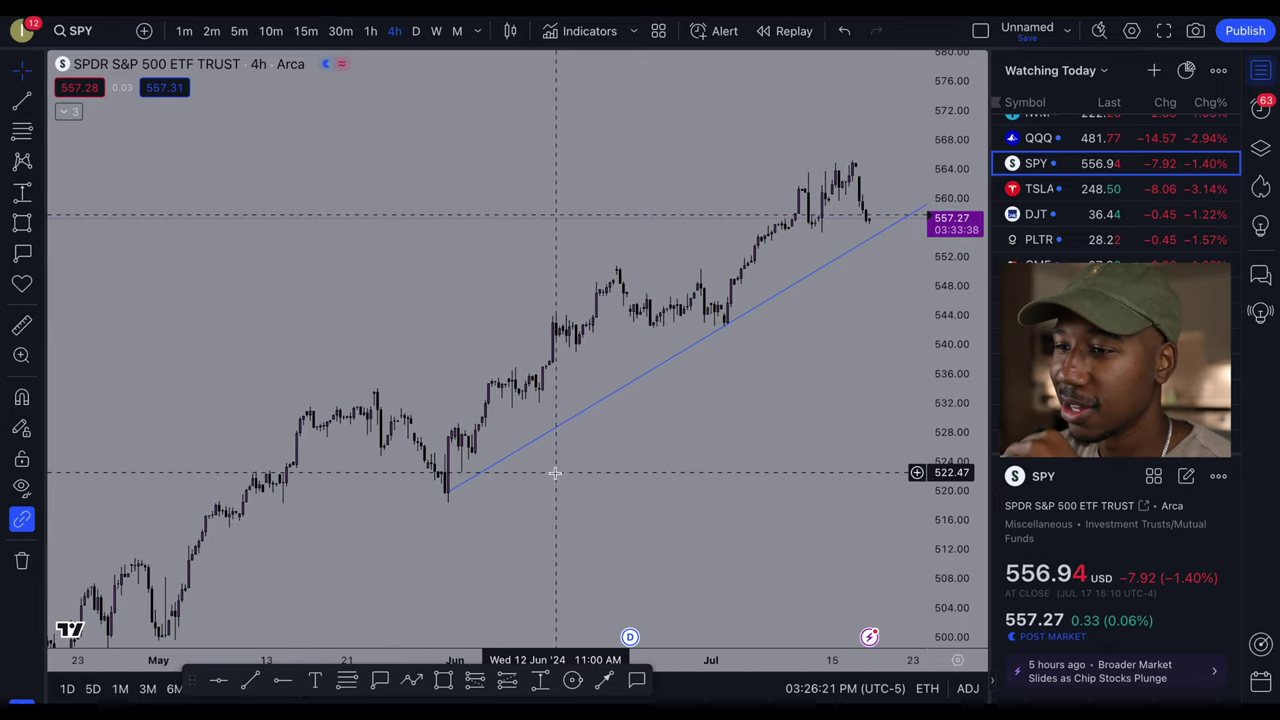
pyautogui.scroll(-2, 330, 519)
pyautogui.scroll(1, 580, 414)
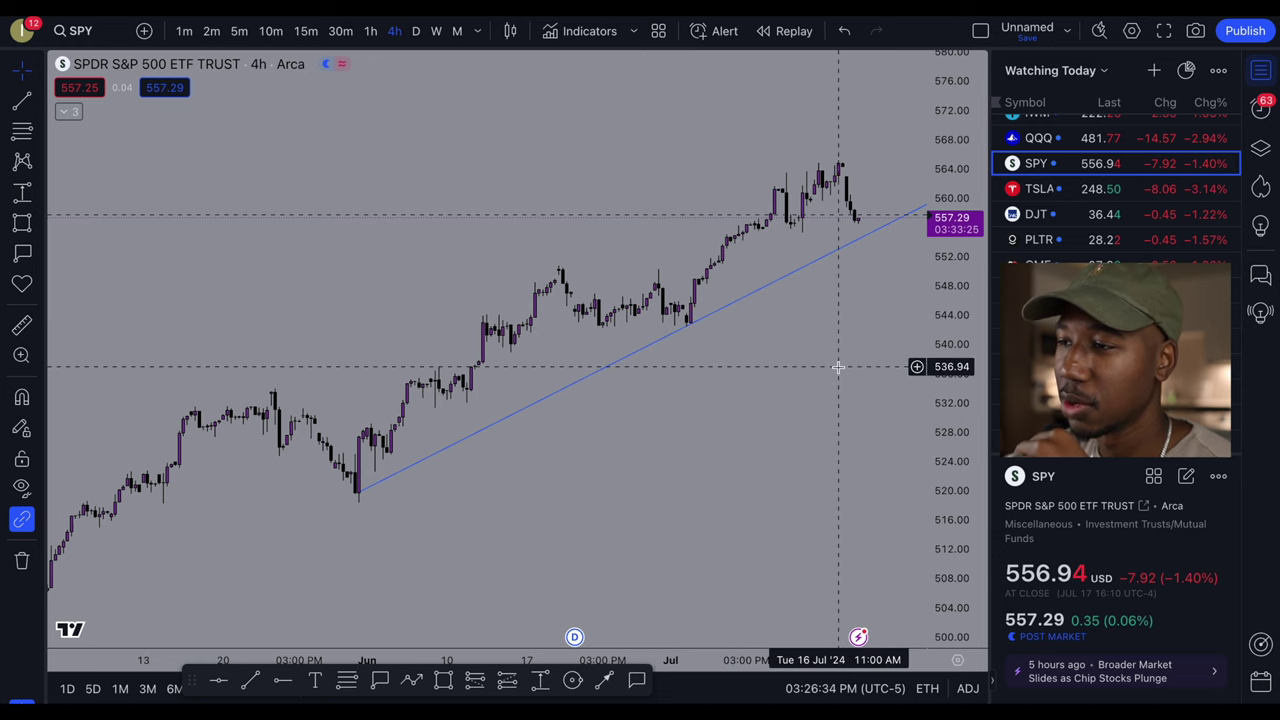
pyautogui.hscroll(5, 837, 366)
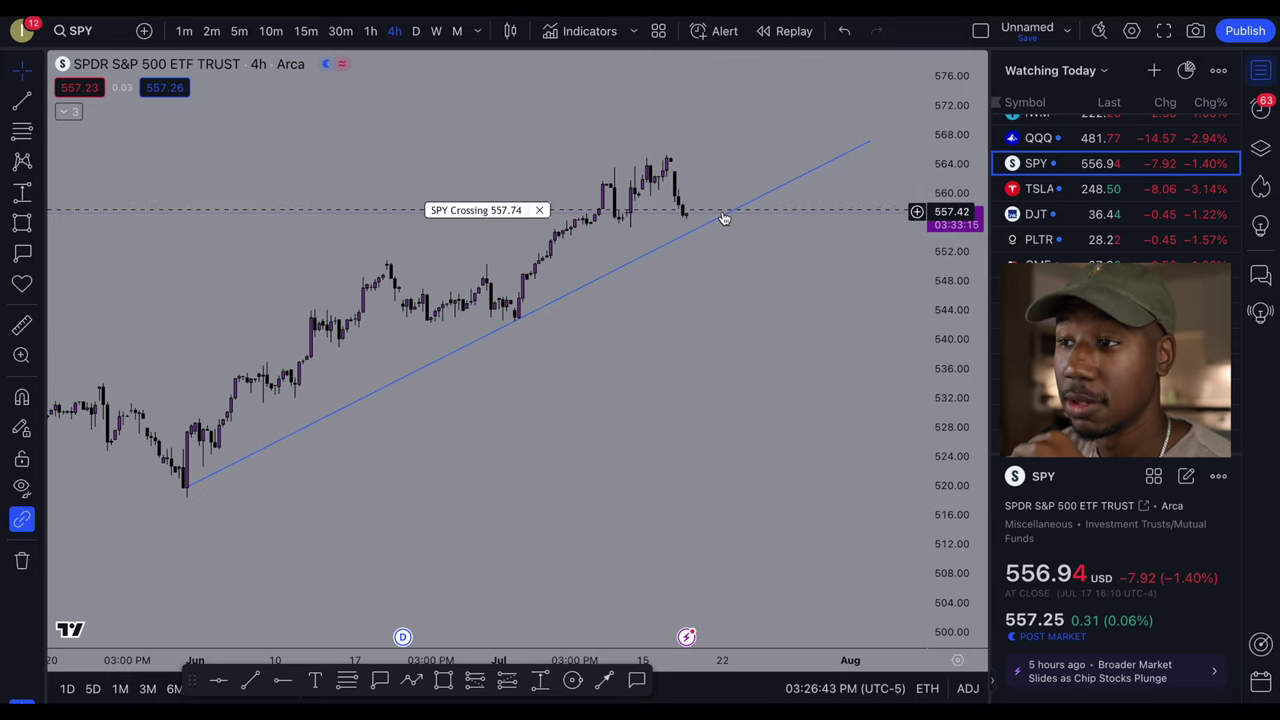
pyautogui.scroll(1, 671, 349)
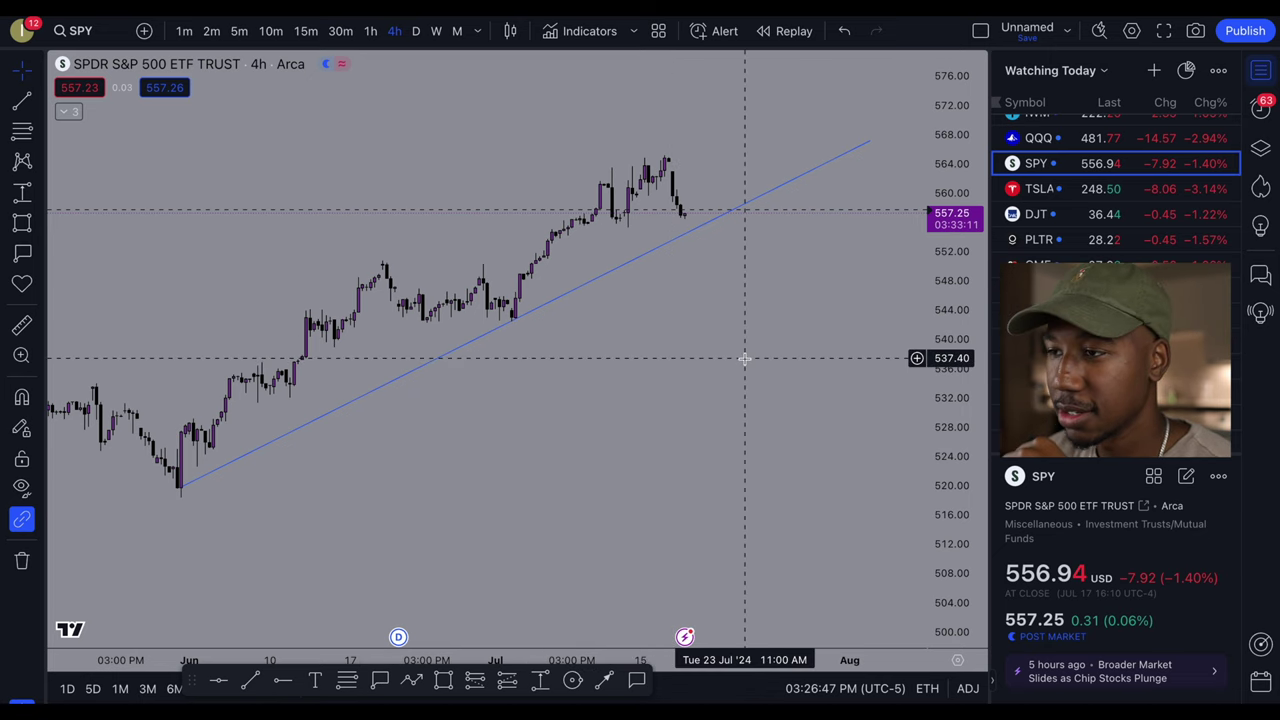
pyautogui.scroll(2, 738, 360)
pyautogui.moveTo(929, 377); pyautogui.dragTo(688, 420)
pyautogui.scroll(3, 700, 400)
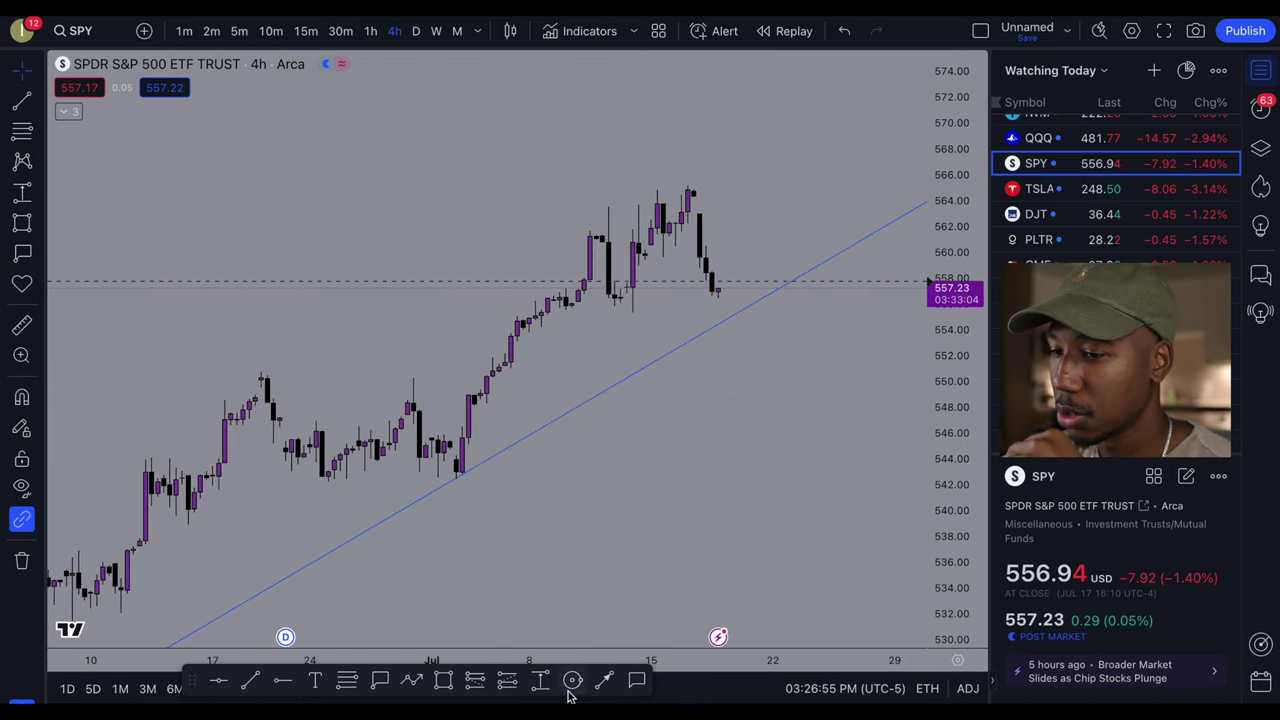
# Step: Place horizontal rays at 556.37 support and 559.78 resistance from the July candles
pyautogui.click(283, 684)
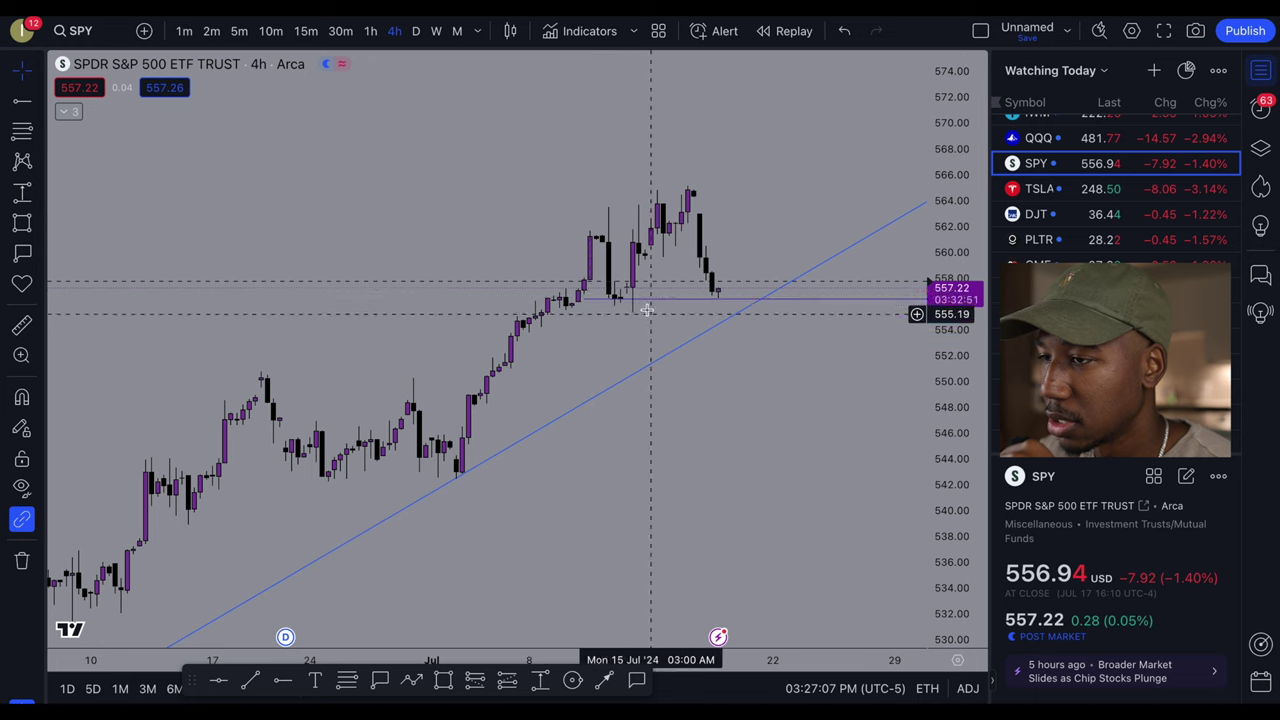
pyautogui.moveTo(751, 346); pyautogui.dragTo(660, 403)
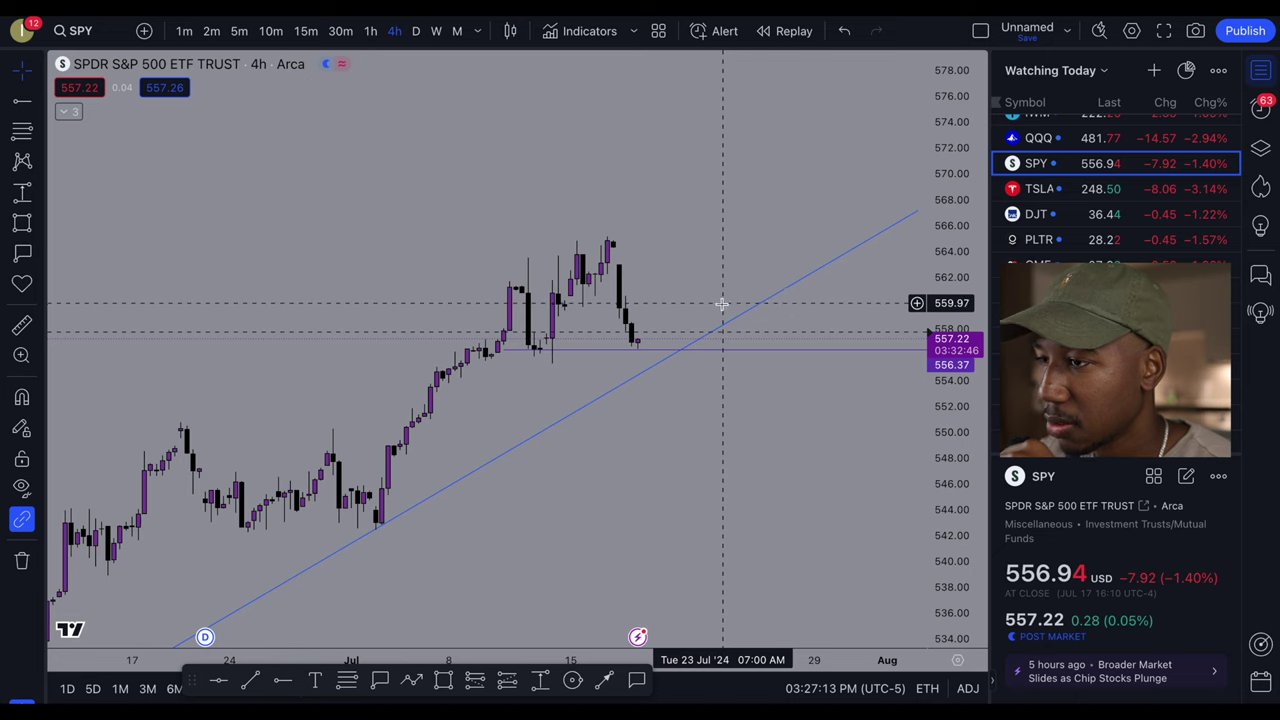
pyautogui.click(27, 105)
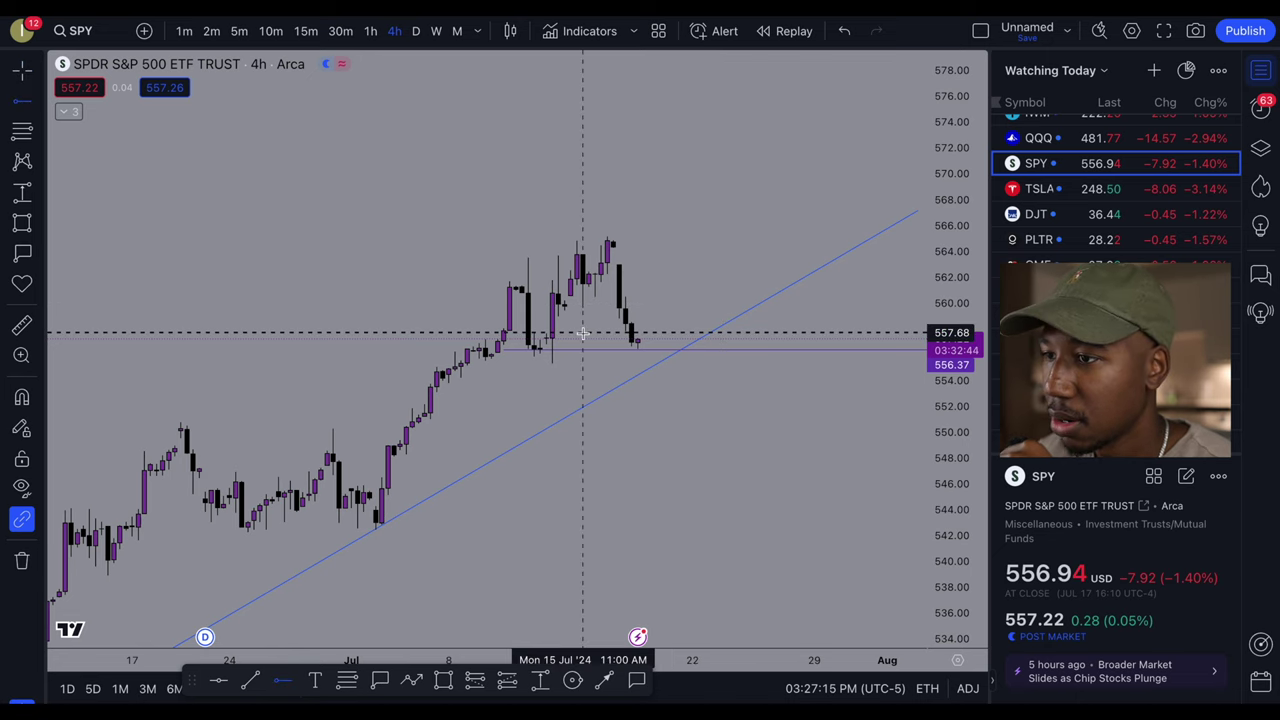
pyautogui.click(515, 305)
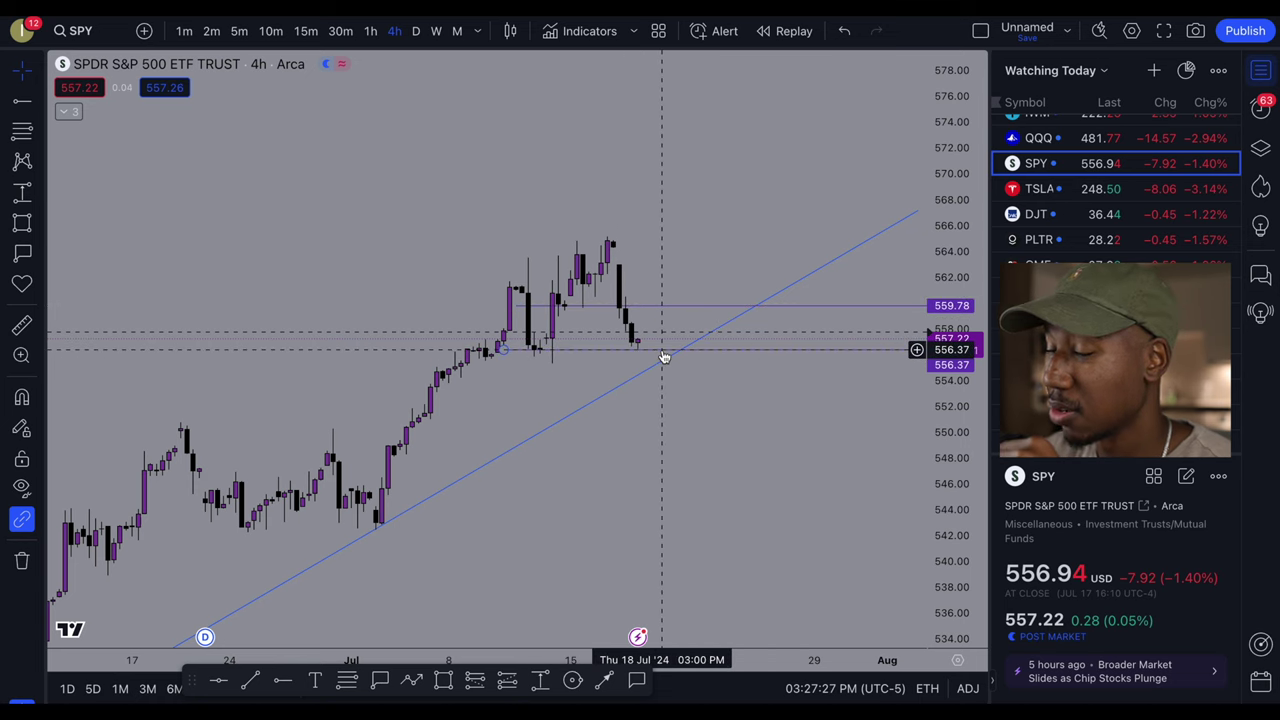
pyautogui.scroll(2, 567, 445)
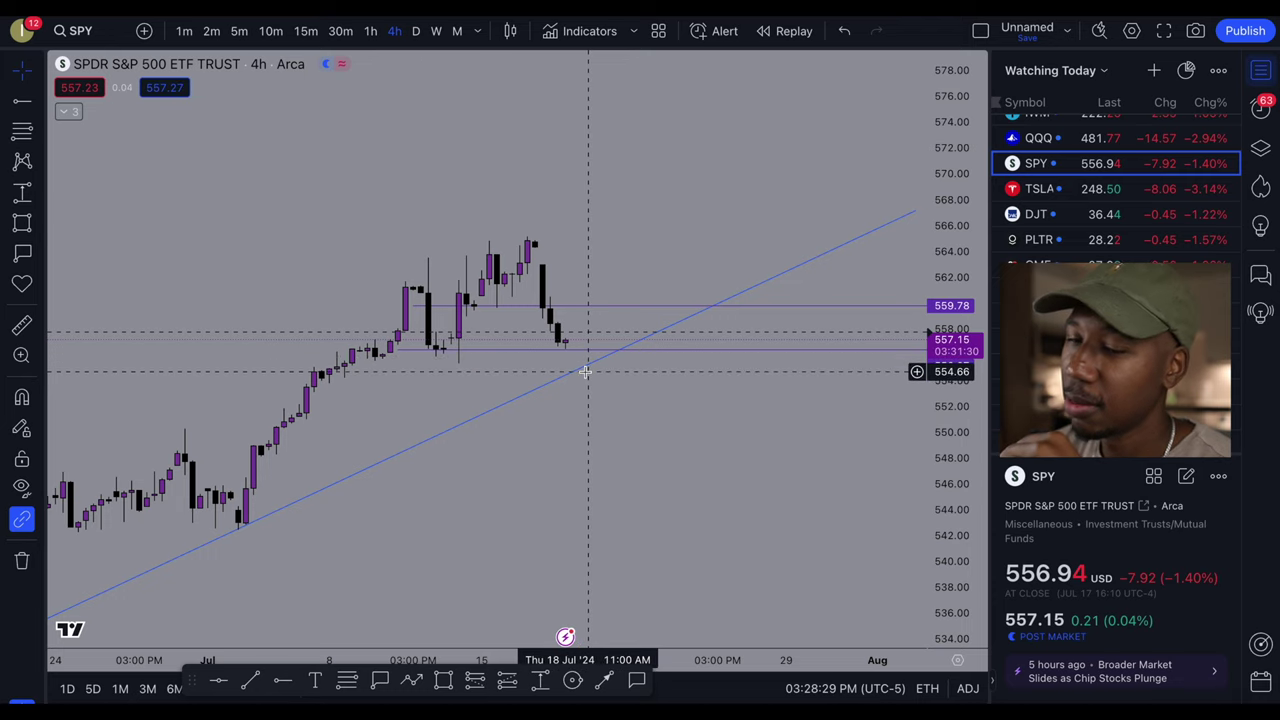
pyautogui.scroll(-5, 150, 531)
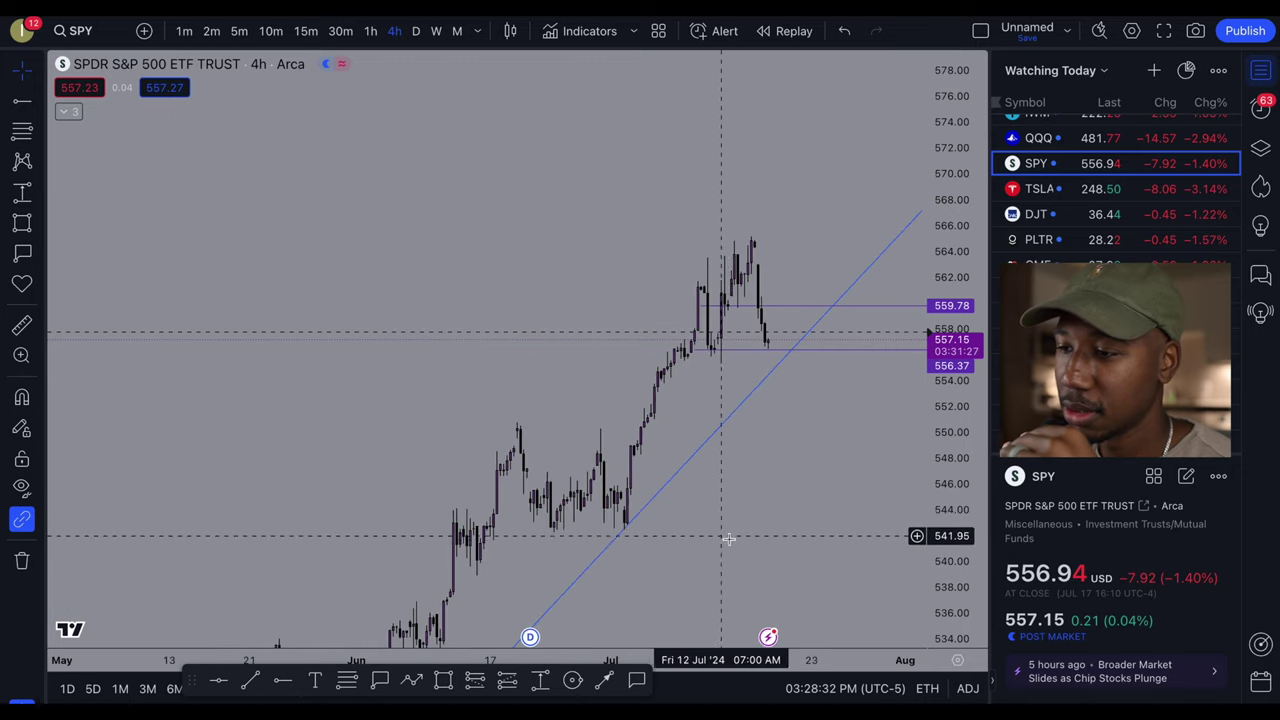
pyautogui.moveTo(718, 535); pyautogui.dragTo(736, 310)
pyautogui.scroll(3, 631, 409)
pyautogui.moveTo(631, 409); pyautogui.dragTo(652, 470)
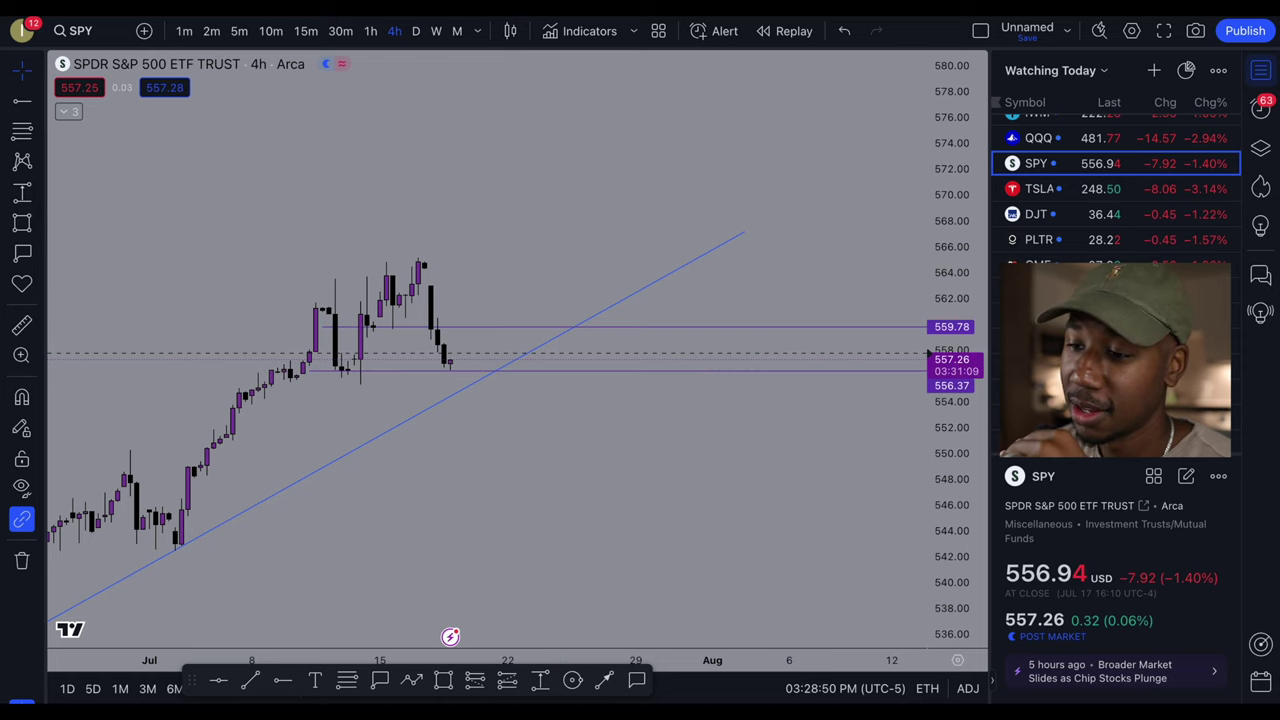
# Step: Draw a Path dipping to the trendline then arrowing up to 566, and circle the mid-July high
pyautogui.click(412, 686)
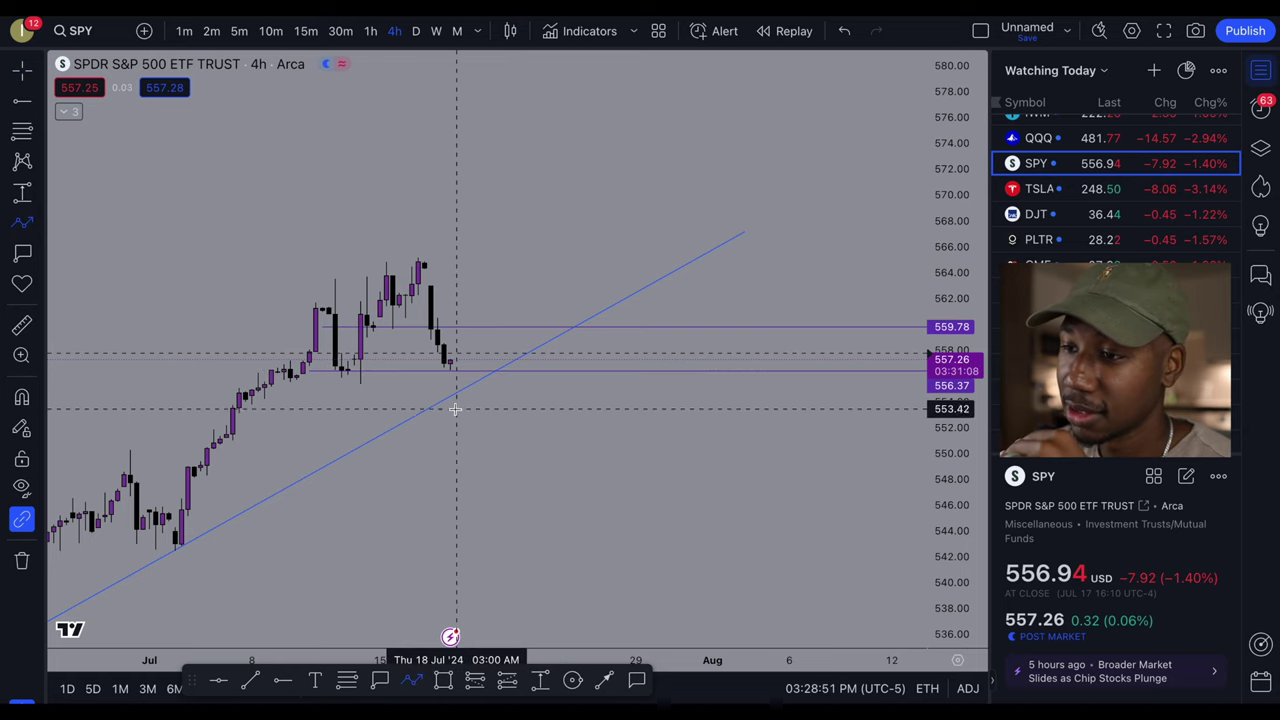
pyautogui.click(473, 362)
pyautogui.click(495, 372)
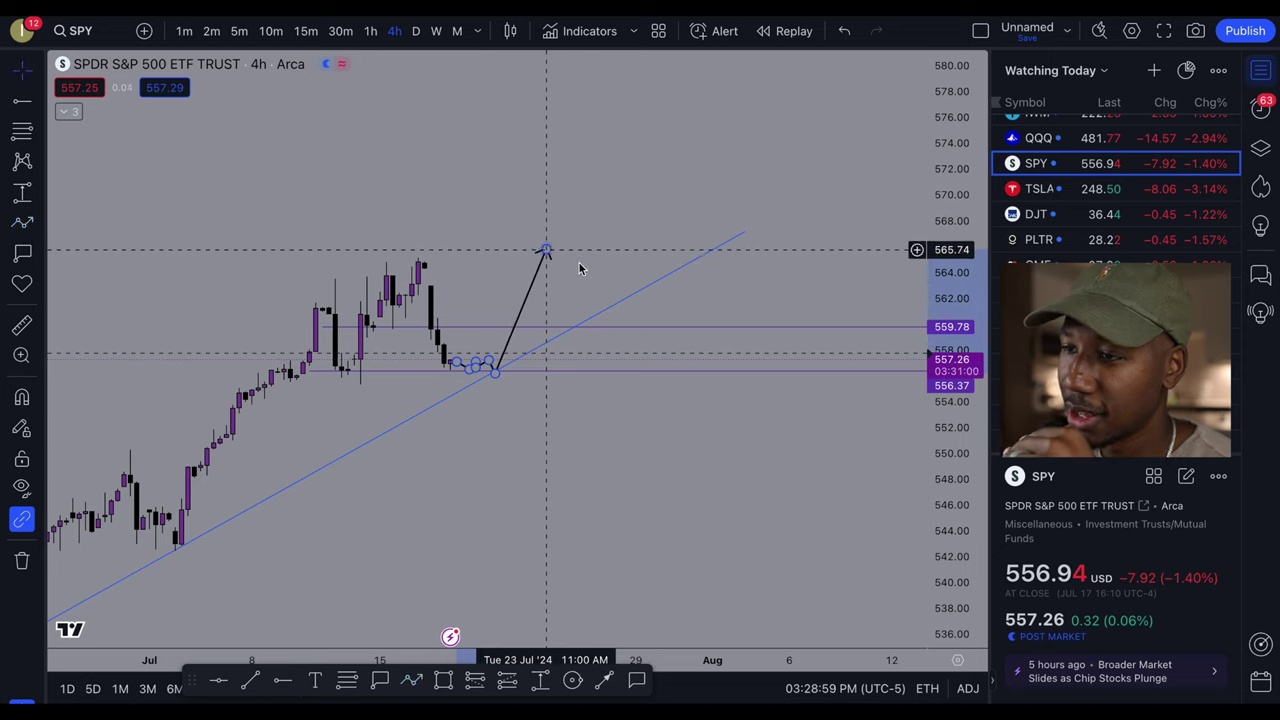
pyautogui.click(546, 250)
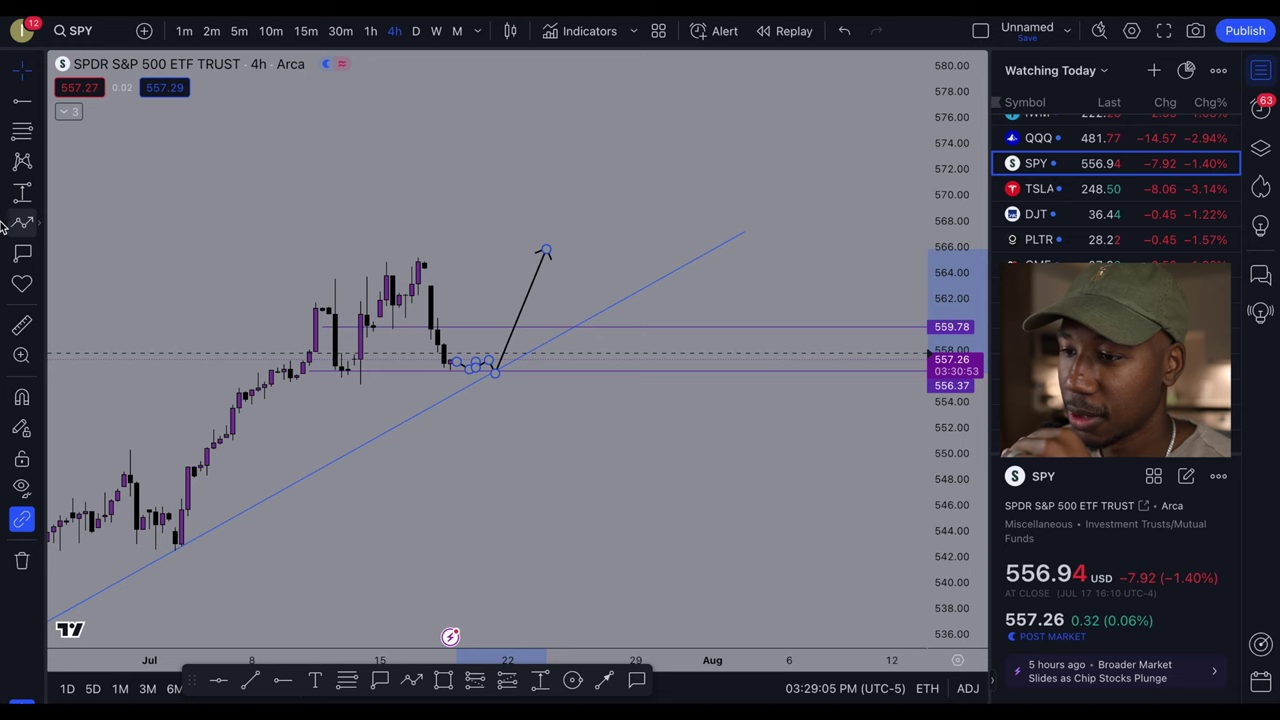
pyautogui.click(572, 680)
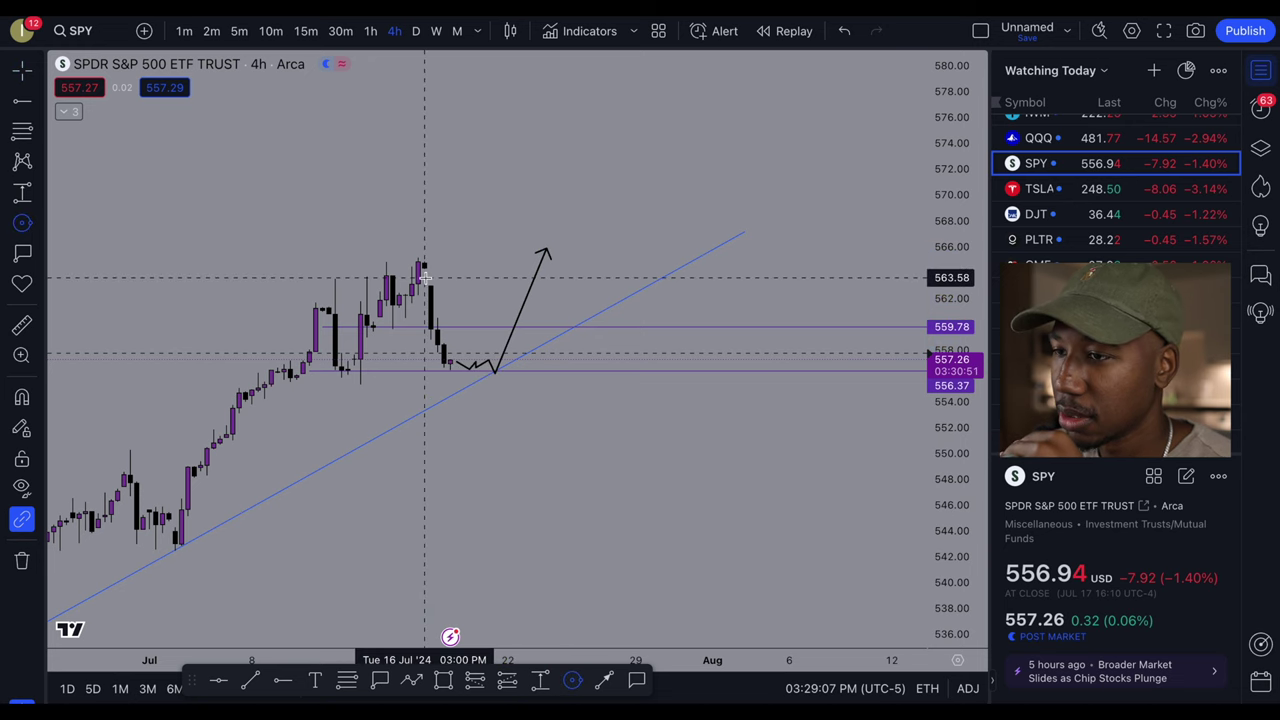
pyautogui.moveTo(424, 268)
pyautogui.mouseDown()
pyautogui.moveTo(442, 286)
pyautogui.moveTo(423, 278)
pyautogui.mouseUp()
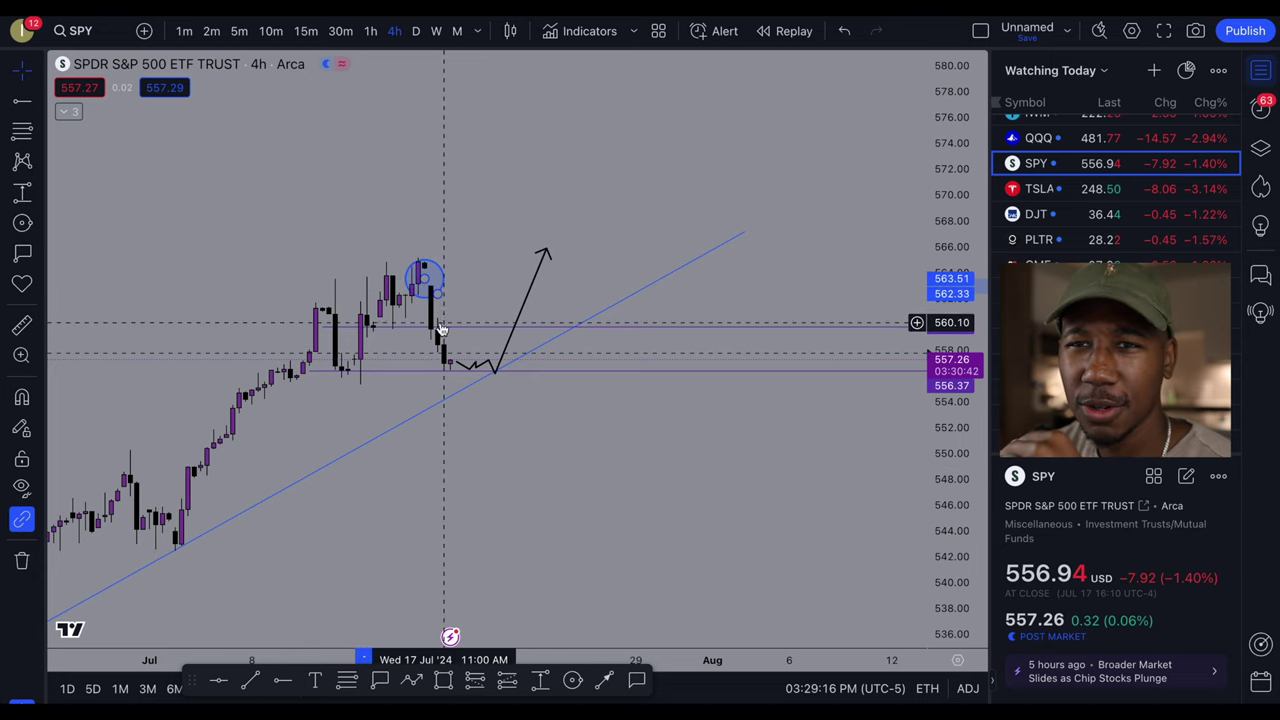
pyautogui.moveTo(440, 300); pyautogui.dragTo(371, 256)
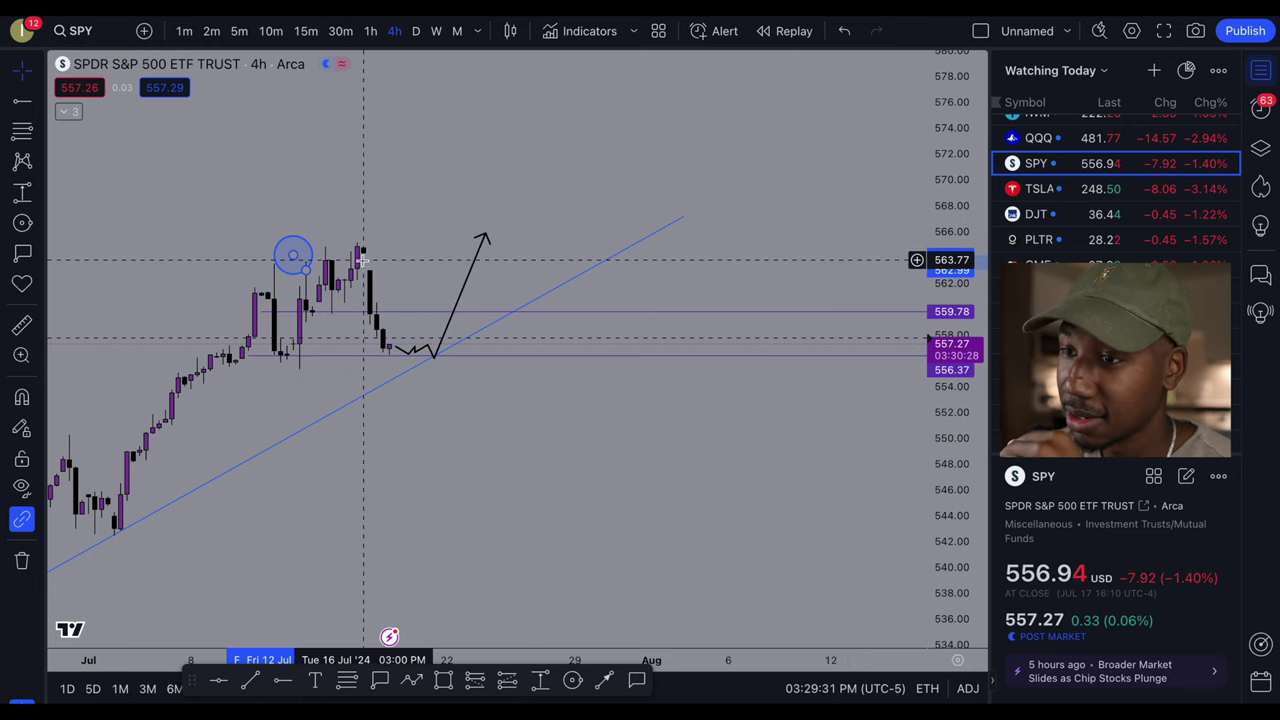
pyautogui.moveTo(440, 345)
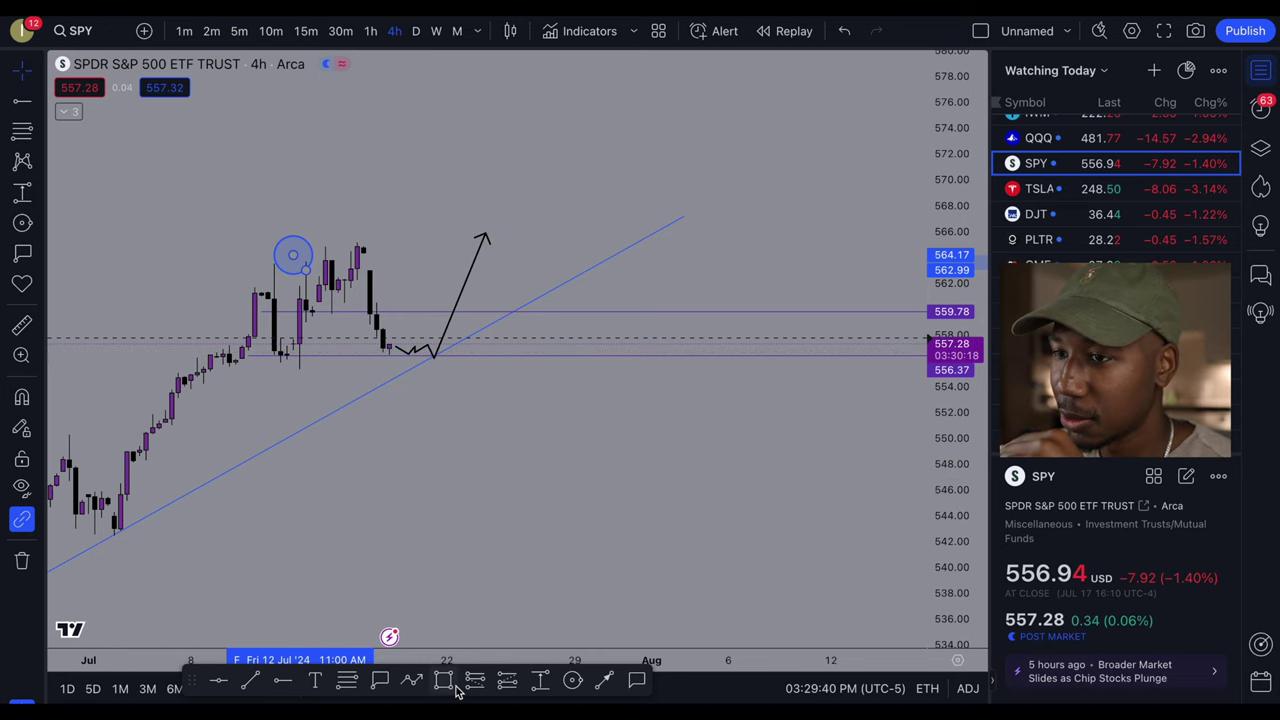
# Step: Select the blue circle around the mid-July peak and delete it
pyautogui.scroll(3, 960, 464)
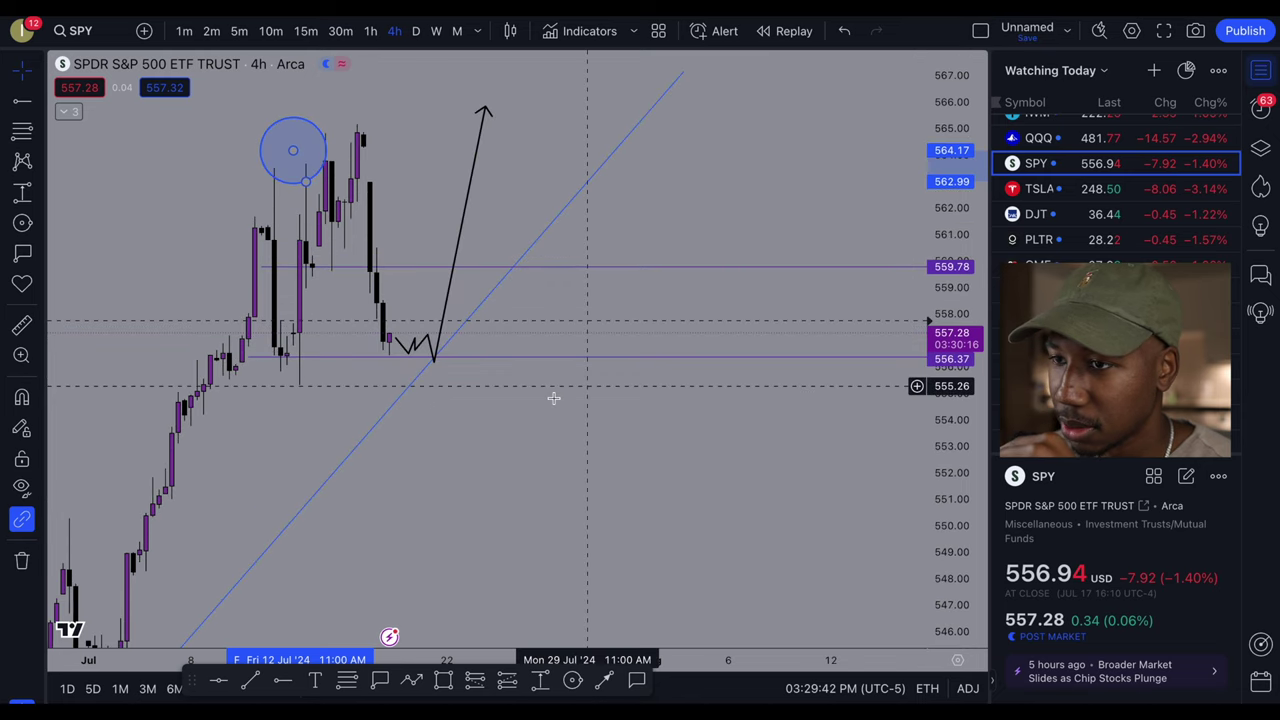
pyautogui.scroll(3, 552, 397)
pyautogui.scroll(4, 700, 451)
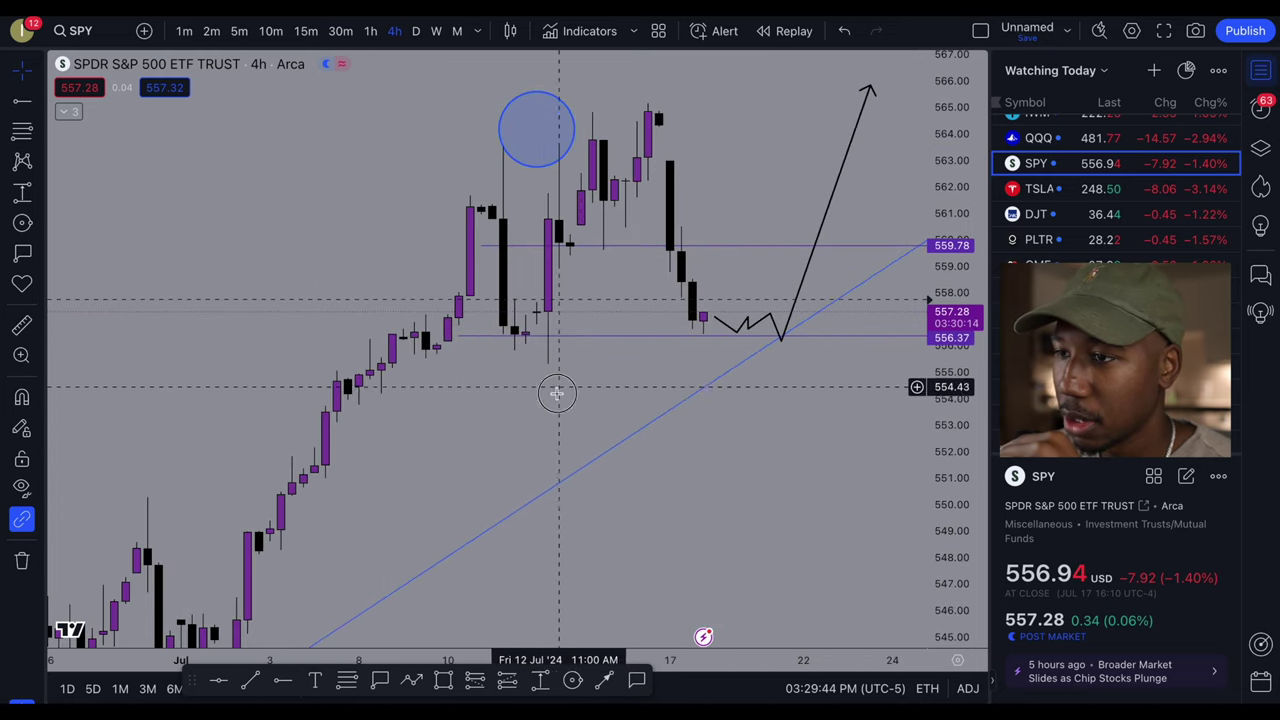
pyautogui.moveTo(554, 391); pyautogui.dragTo(520, 443)
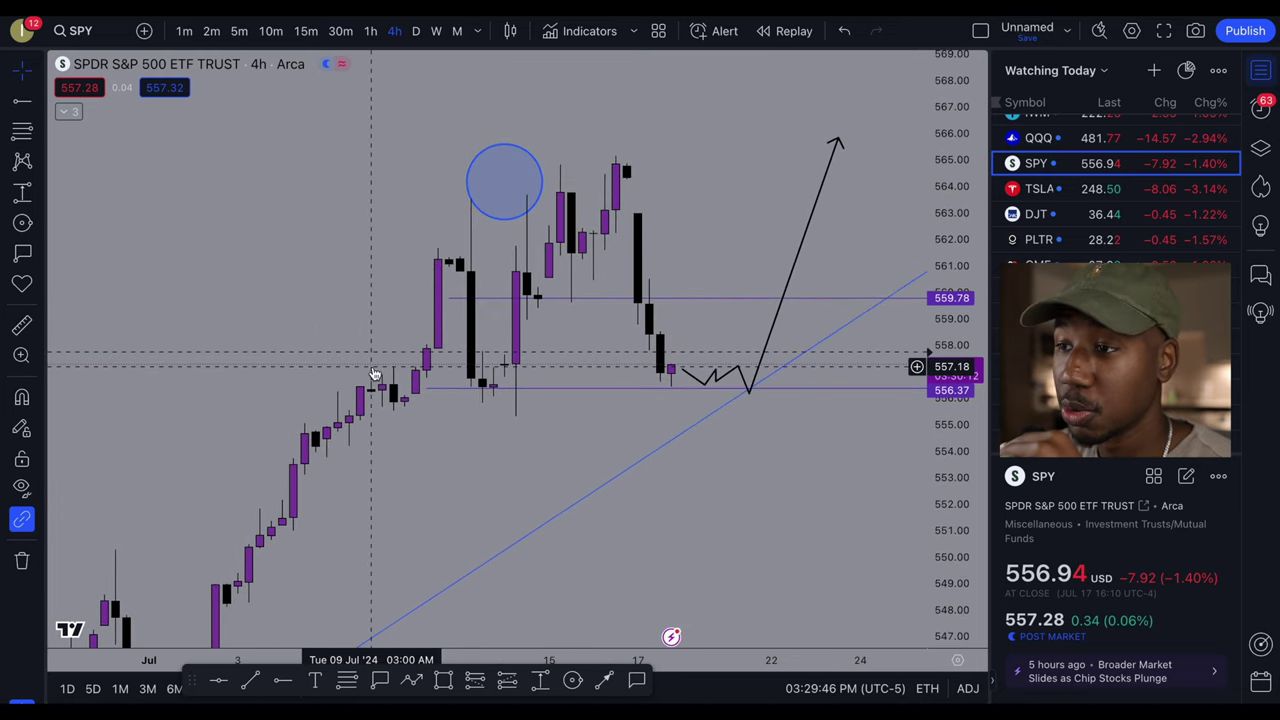
pyautogui.click(499, 224)
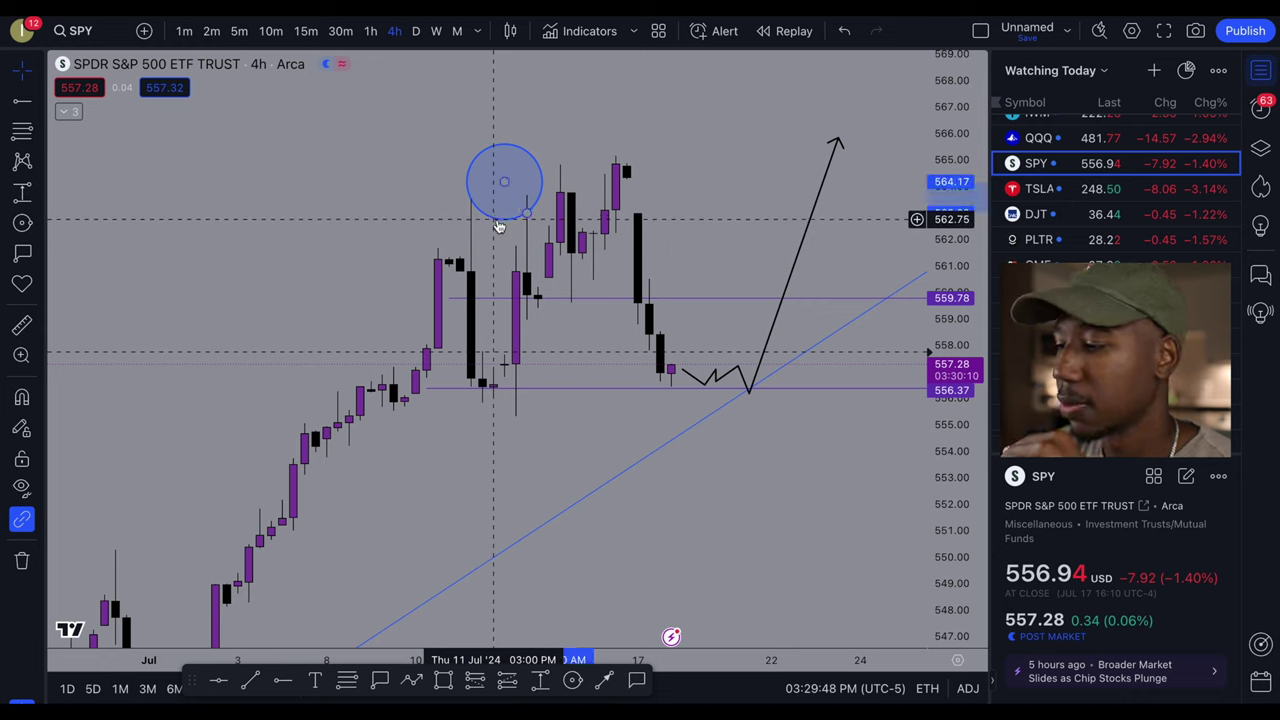
pyautogui.press('Delete')
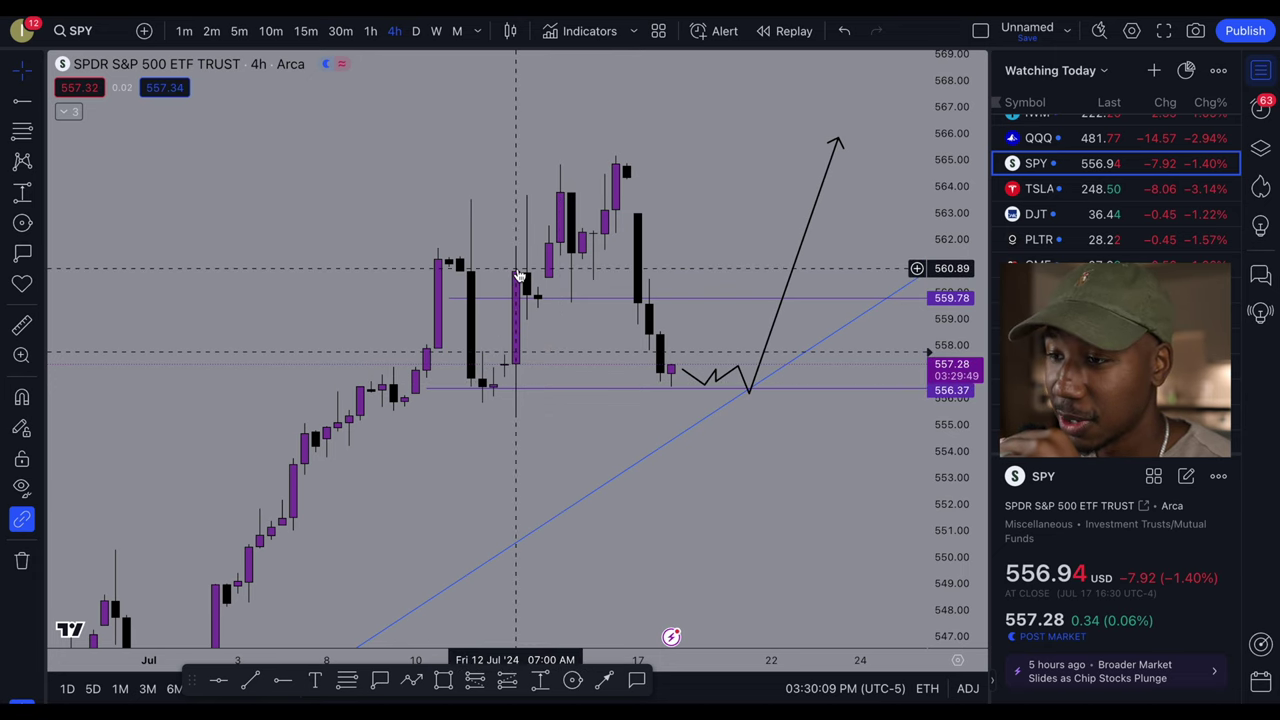
pyautogui.scroll(1, 518, 274)
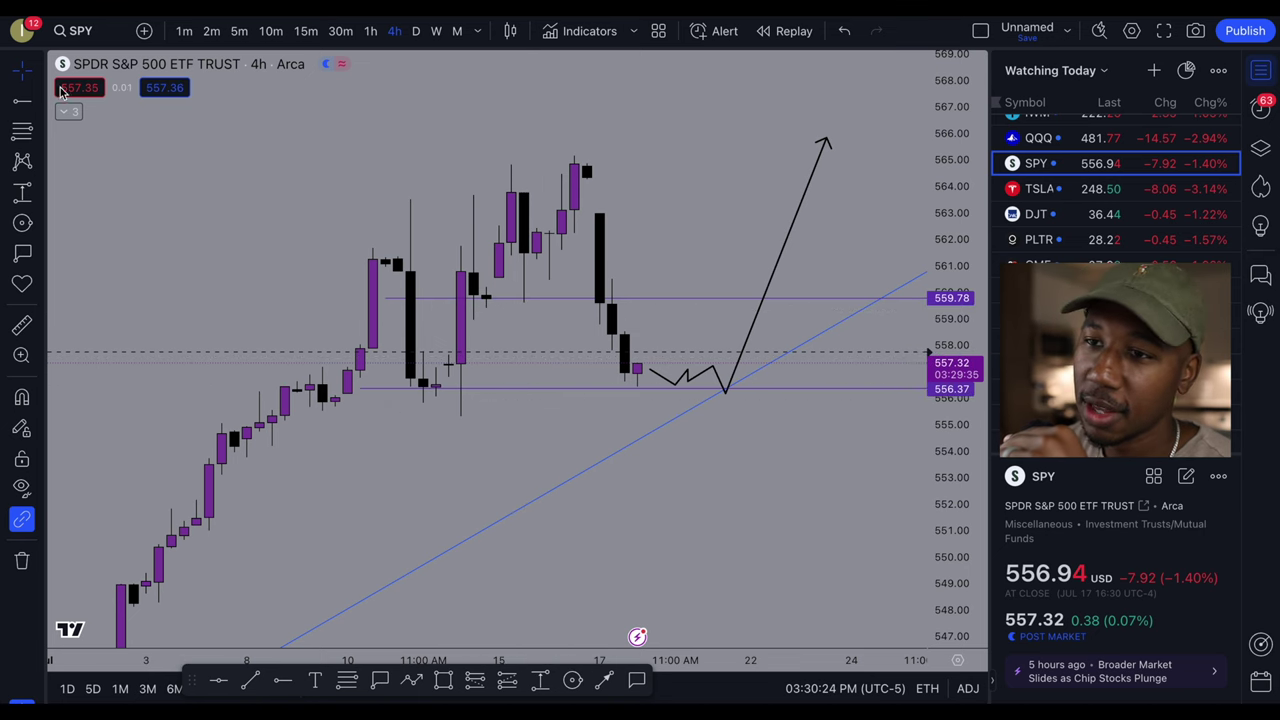
# Step: Drag a gray Rectangle over the 555.5–557.2 consolidation lows from early July onward
pyautogui.click(447, 683)
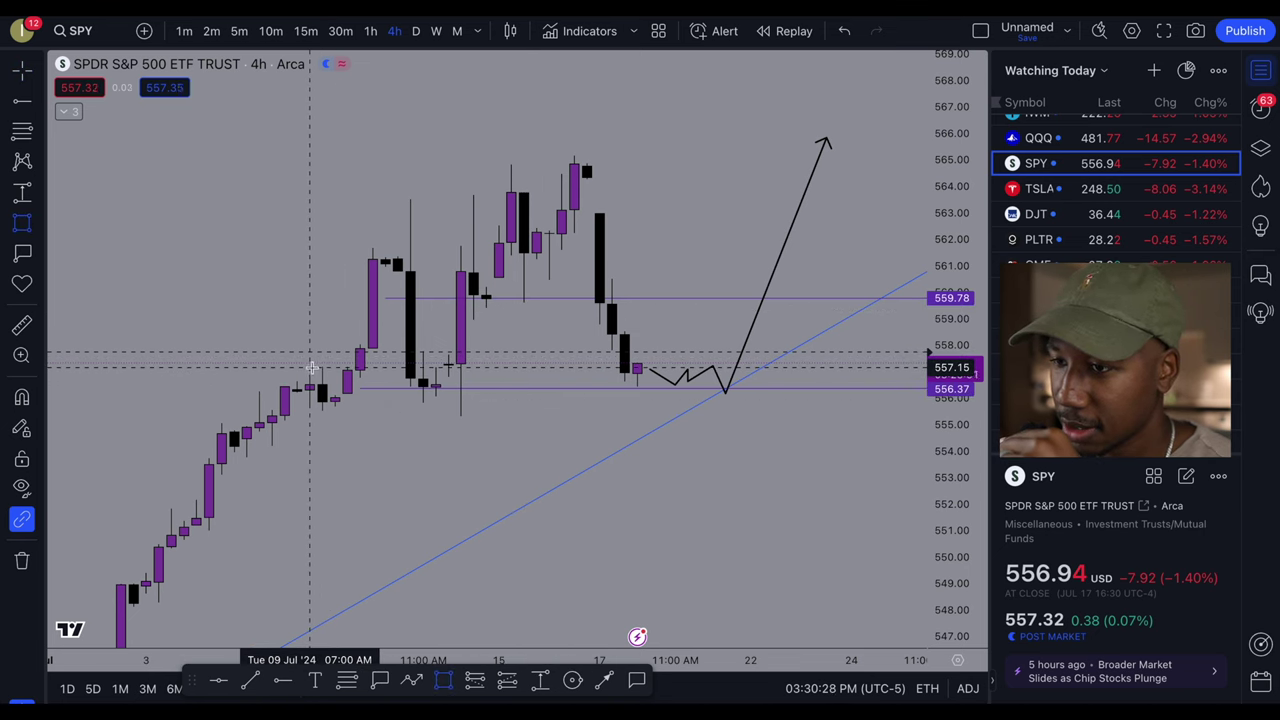
pyautogui.moveTo(310, 366)
pyautogui.mouseDown()
pyautogui.moveTo(457, 417)
pyautogui.moveTo(807, 411)
pyautogui.mouseUp()
pyautogui.hscroll(-5, 790, 510)
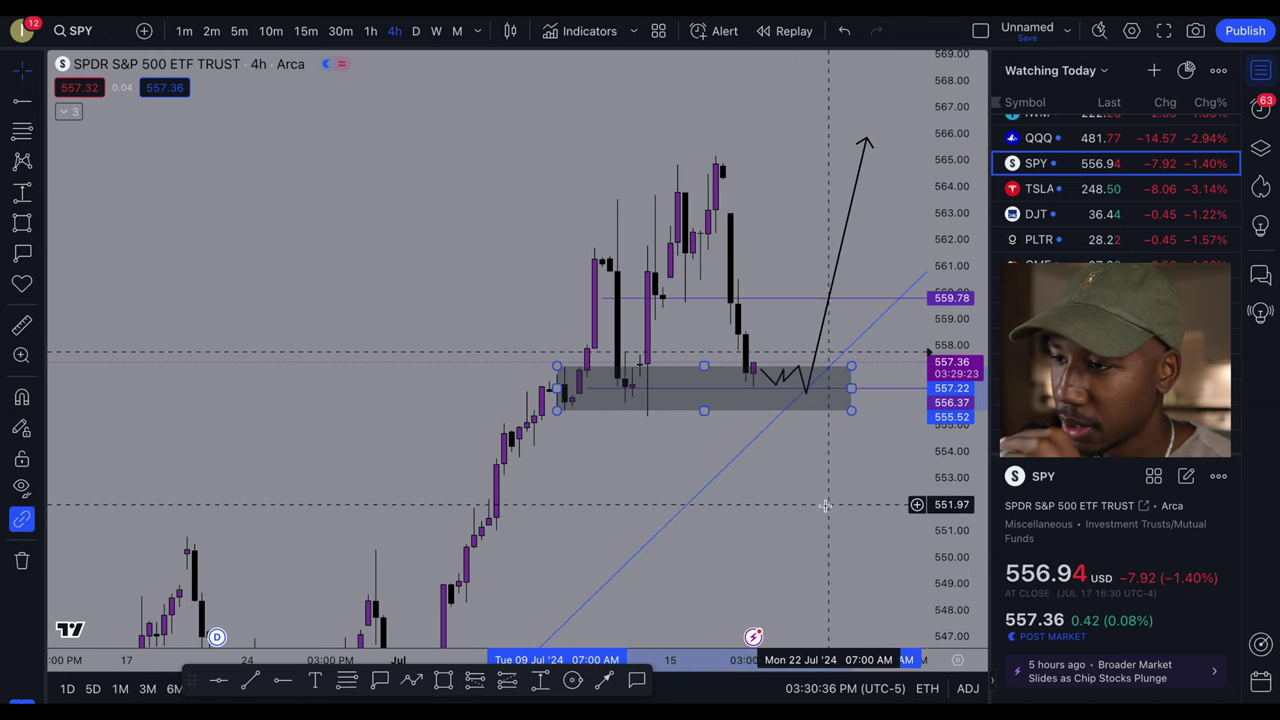
pyautogui.moveTo(716, 498); pyautogui.dragTo(531, 526)
pyautogui.scroll(3, 877, 506)
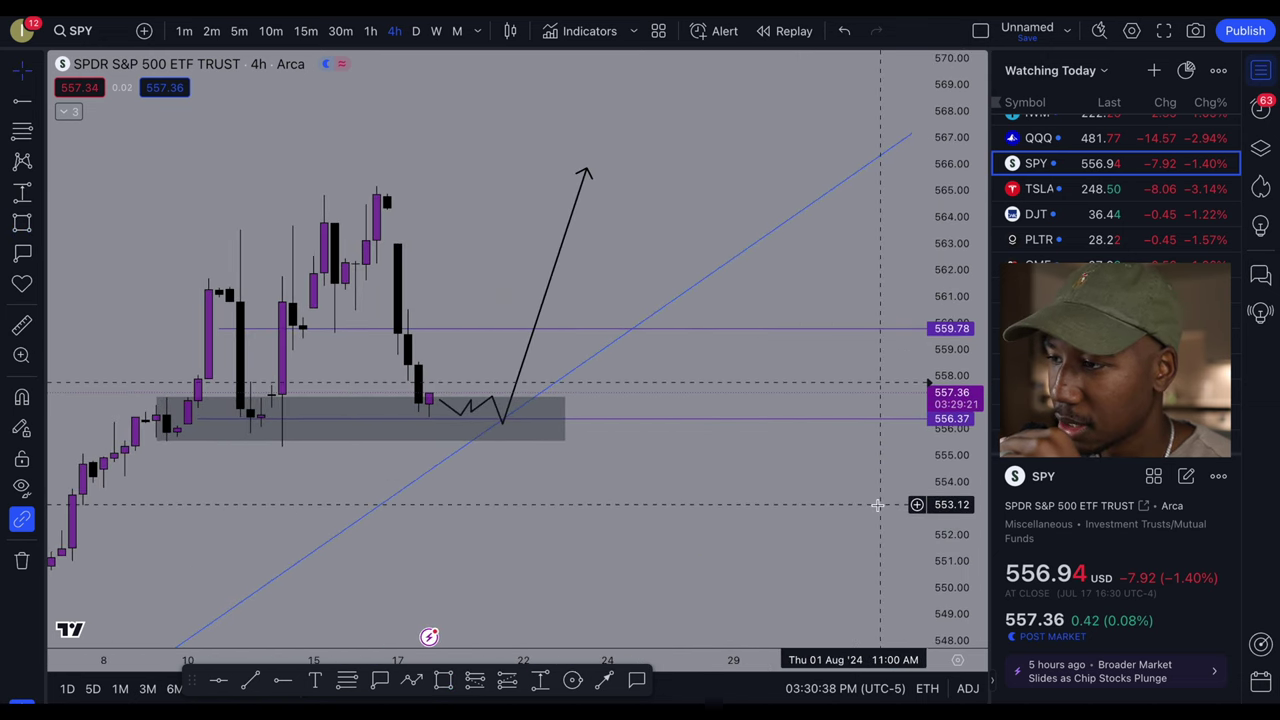
pyautogui.scroll(2, 443, 534)
pyautogui.moveTo(443, 534); pyautogui.dragTo(593, 551)
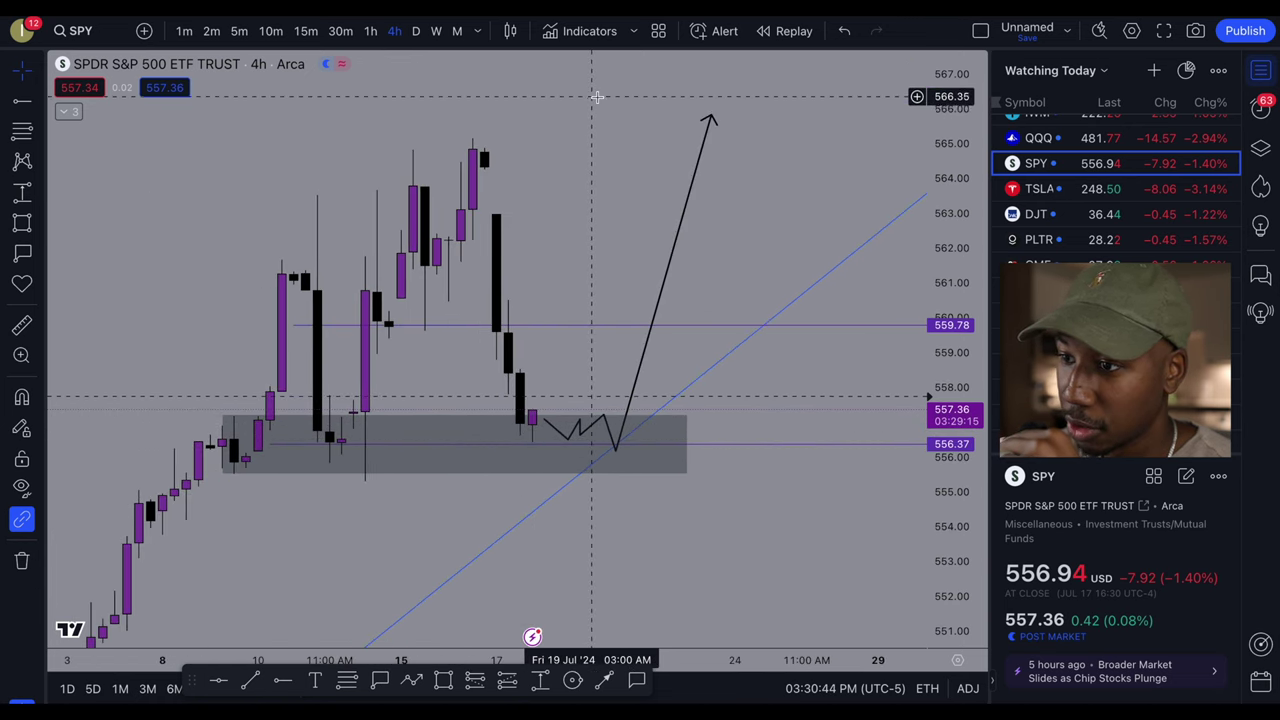
pyautogui.click(597, 432)
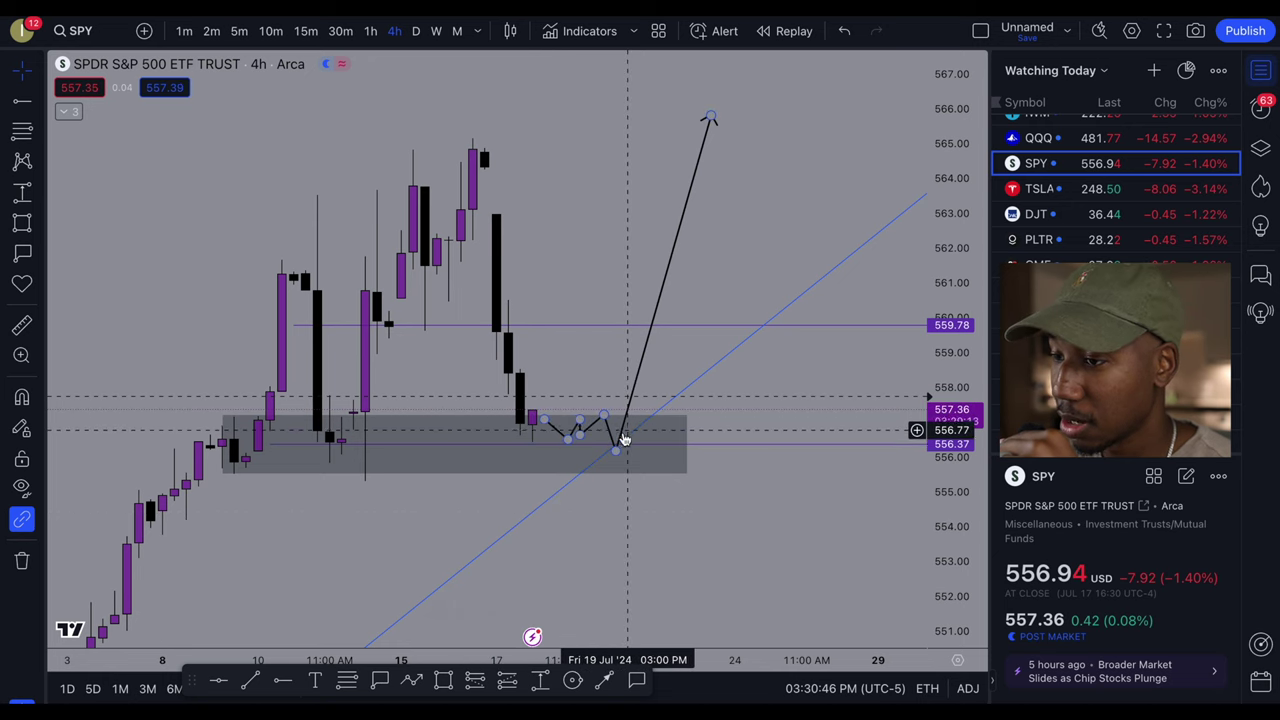
pyautogui.click(544, 446)
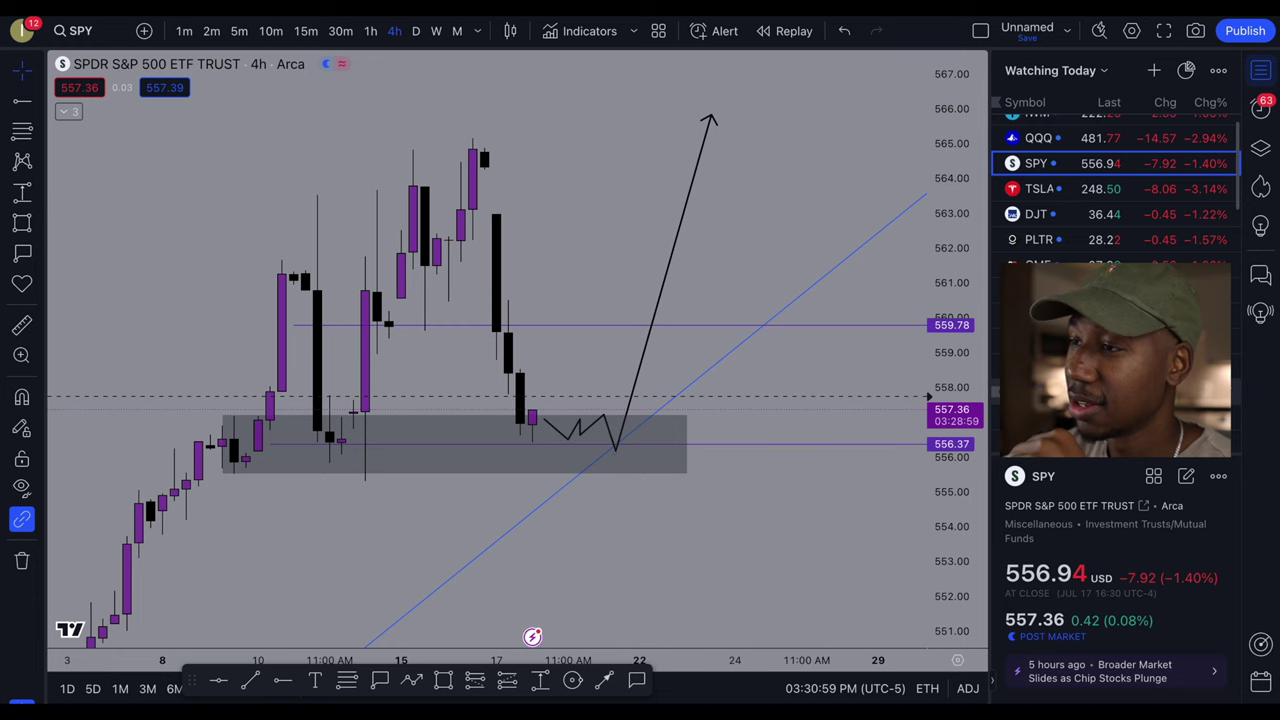
pyautogui.moveTo(960, 405); pyautogui.dragTo(963, 453)
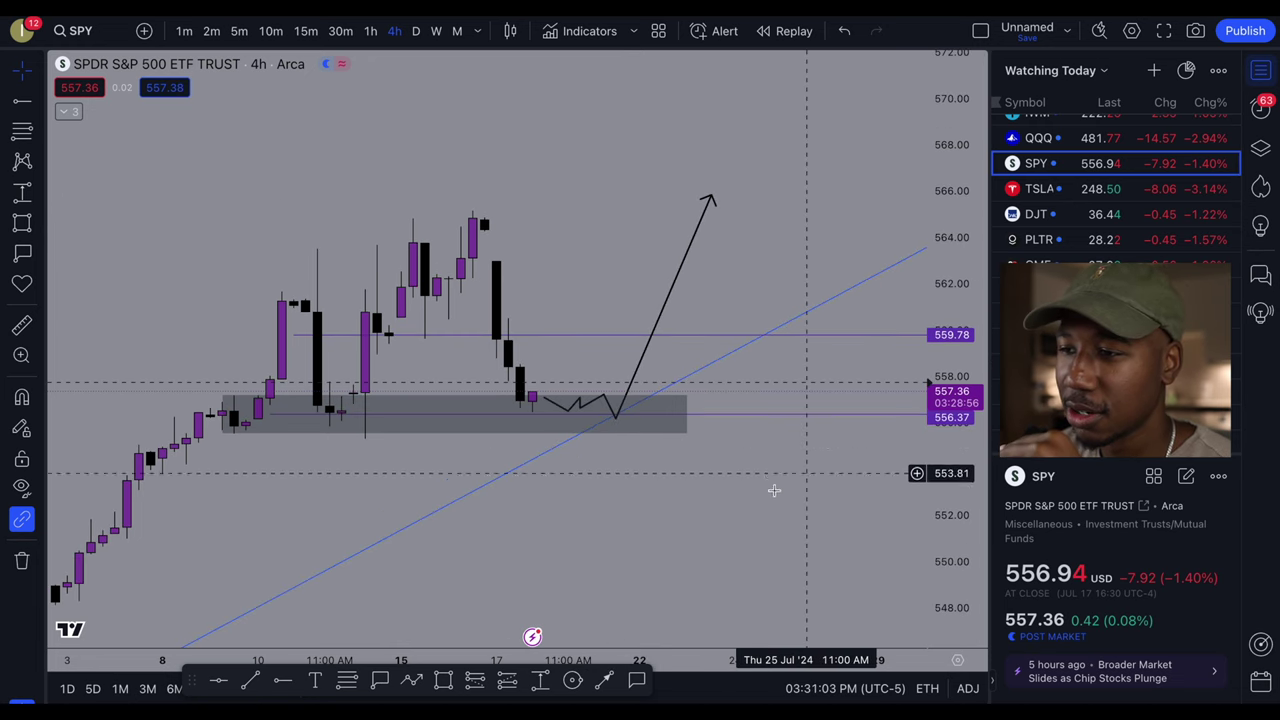
pyautogui.scroll(-2, 663, 486)
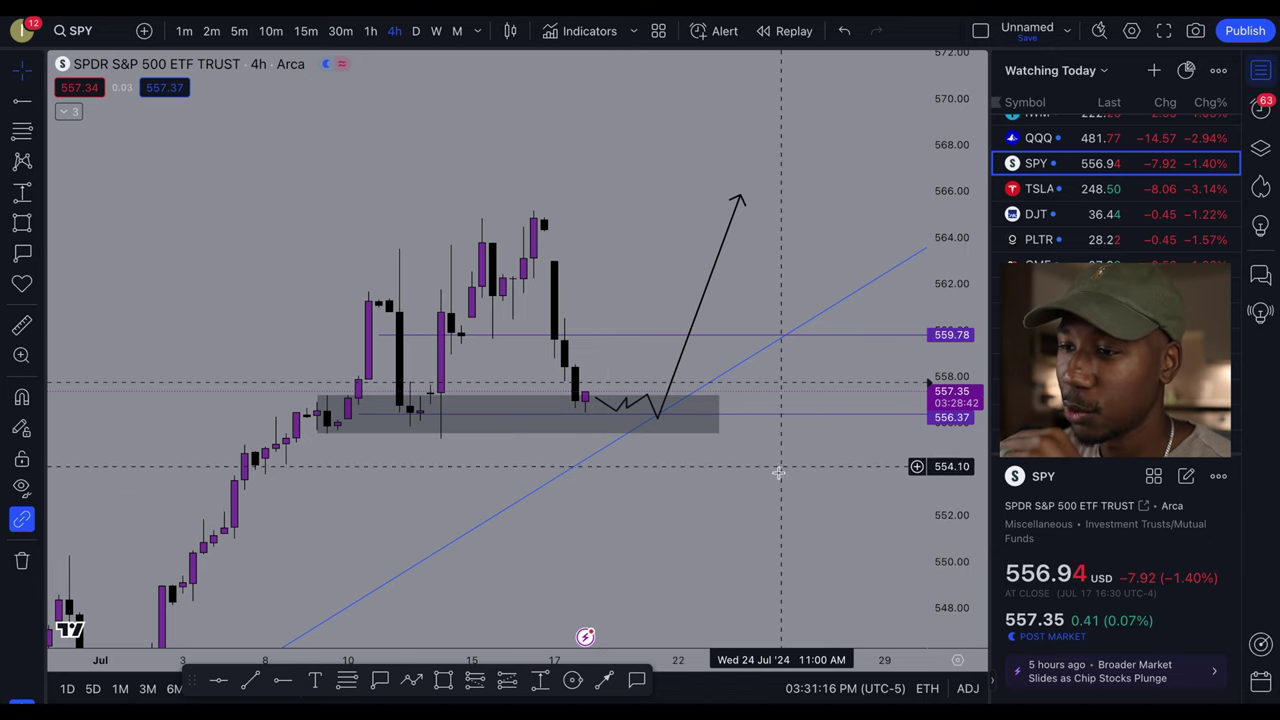
pyautogui.moveTo(780, 466); pyautogui.dragTo(457, 486)
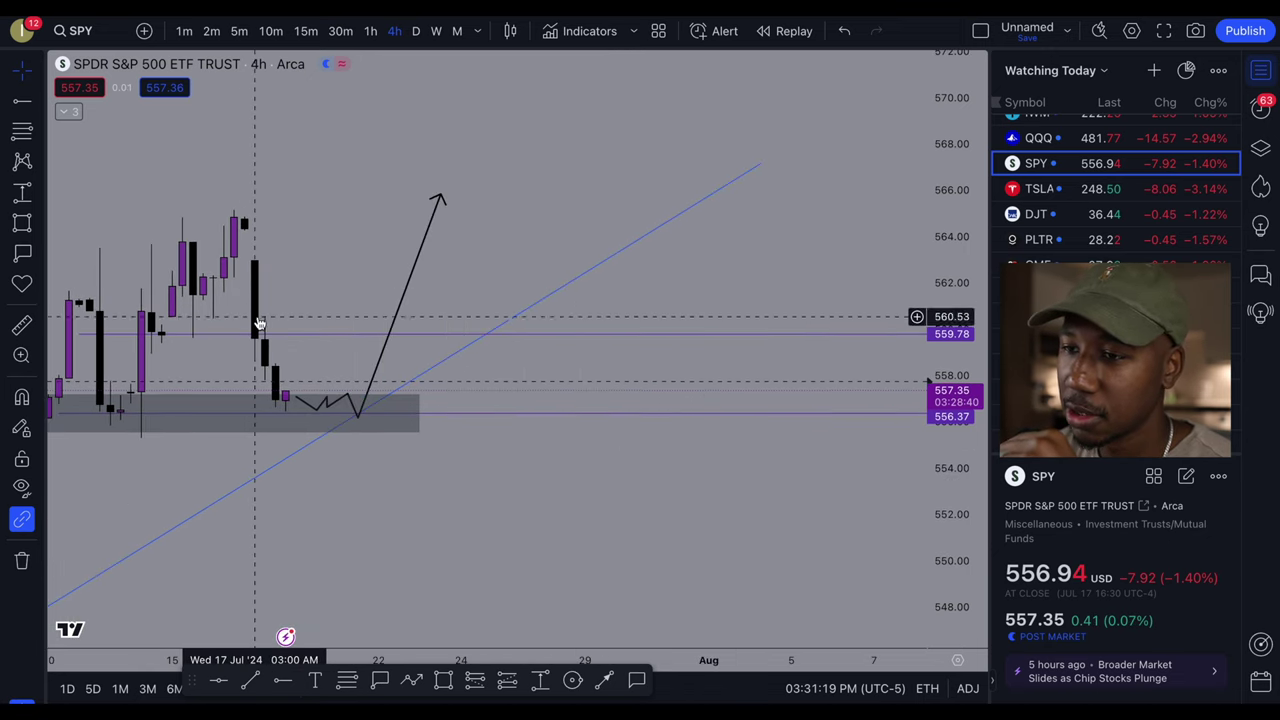
pyautogui.click(370, 334)
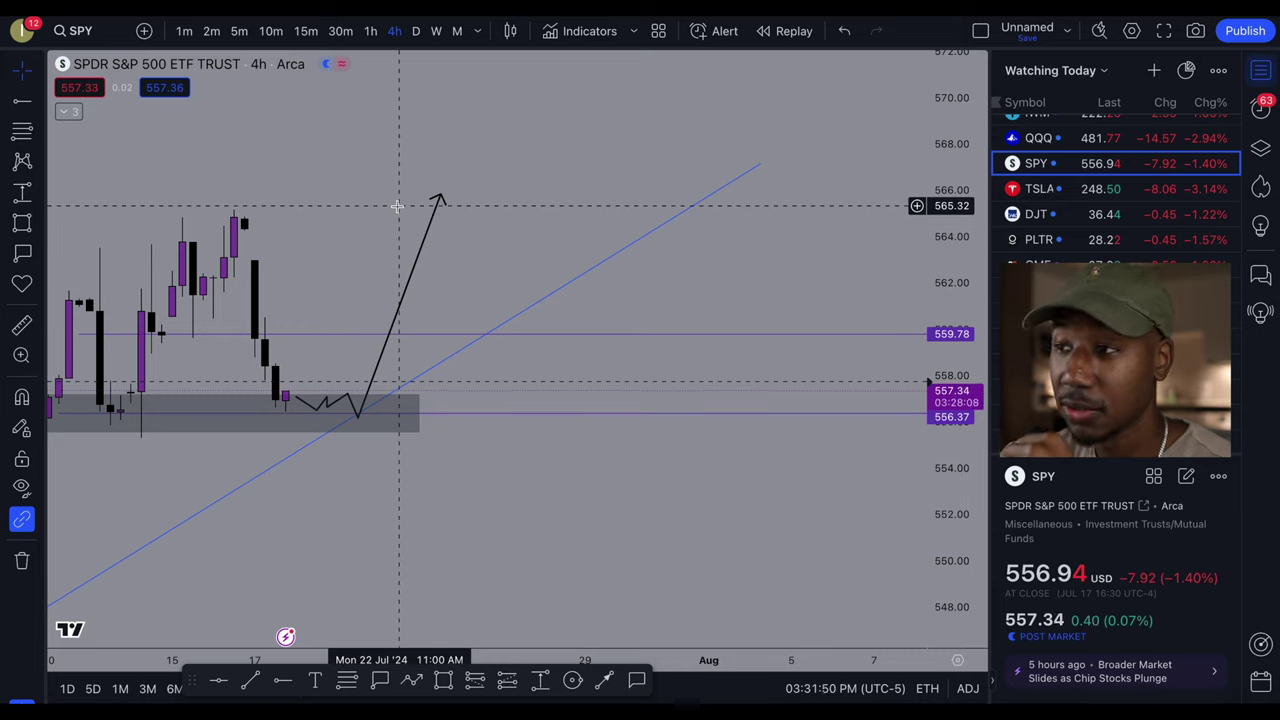
# Step: Drag the projected path's arrowhead endpoint up from 566 to about 570
pyautogui.click(437, 200)
pyautogui.moveTo(437, 200); pyautogui.dragTo(501, 98)
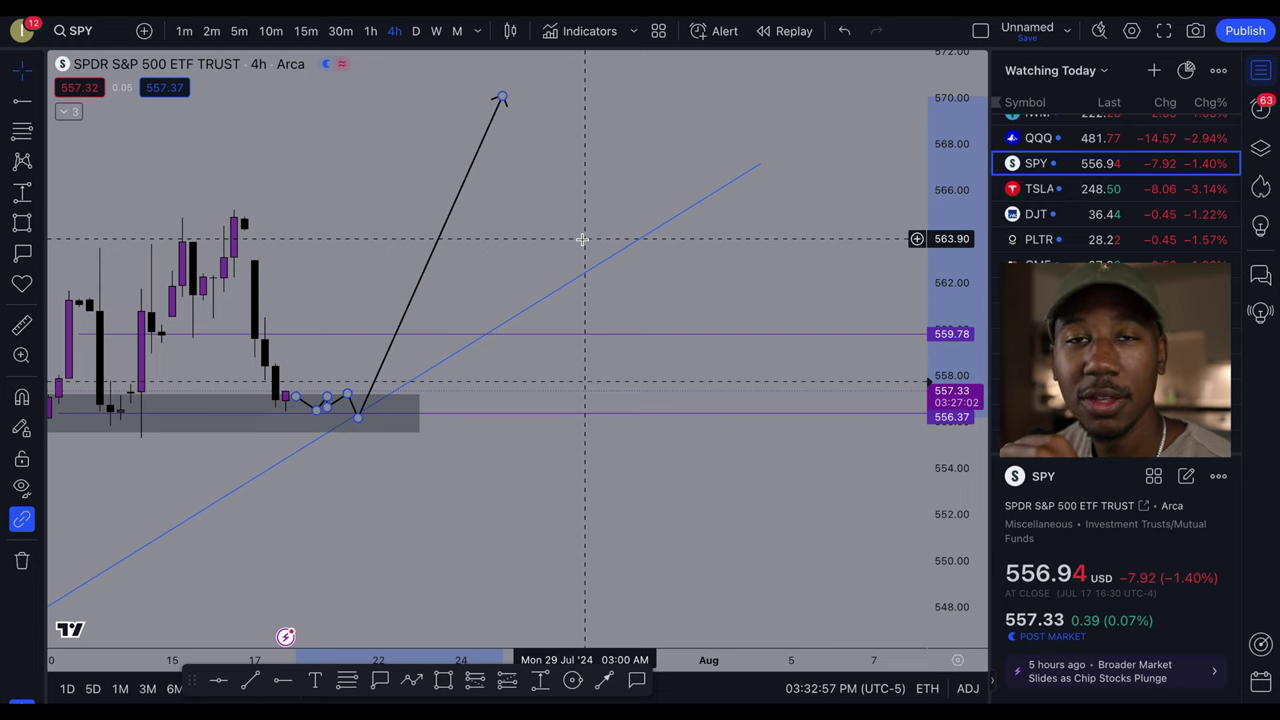
pyautogui.hscroll(-5, 582, 240)
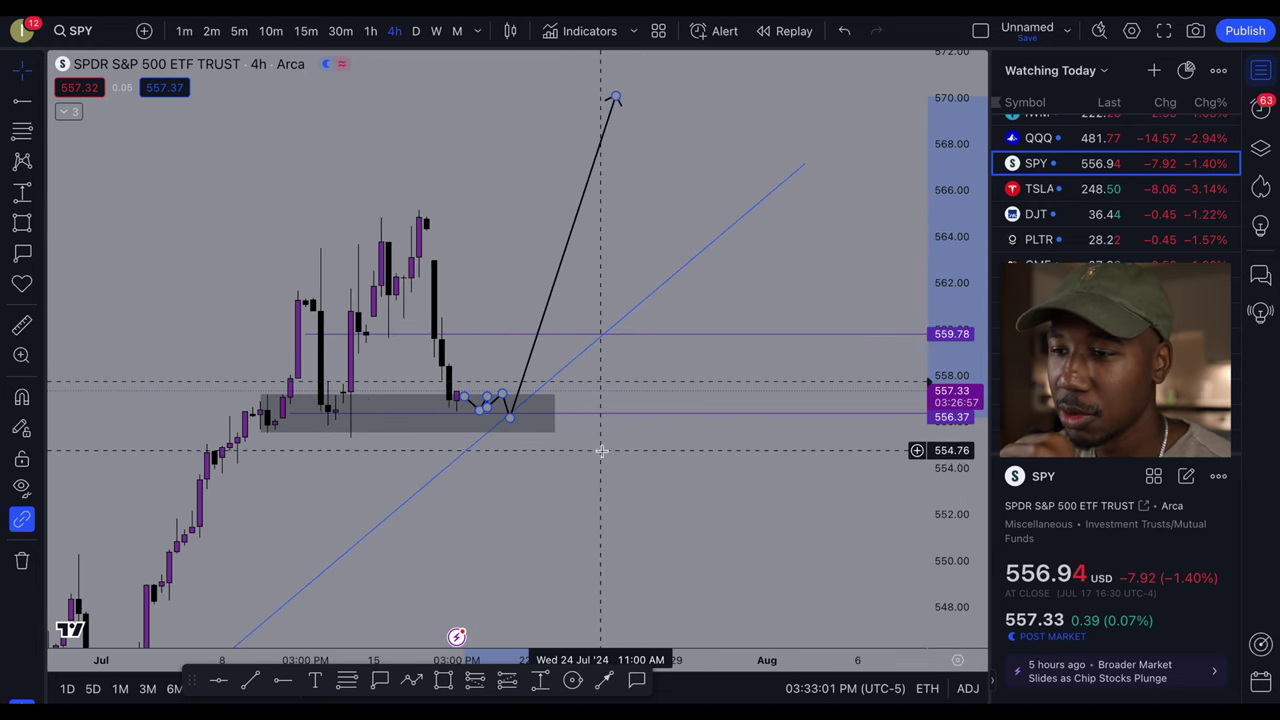
pyautogui.moveTo(601, 451); pyautogui.dragTo(577, 371)
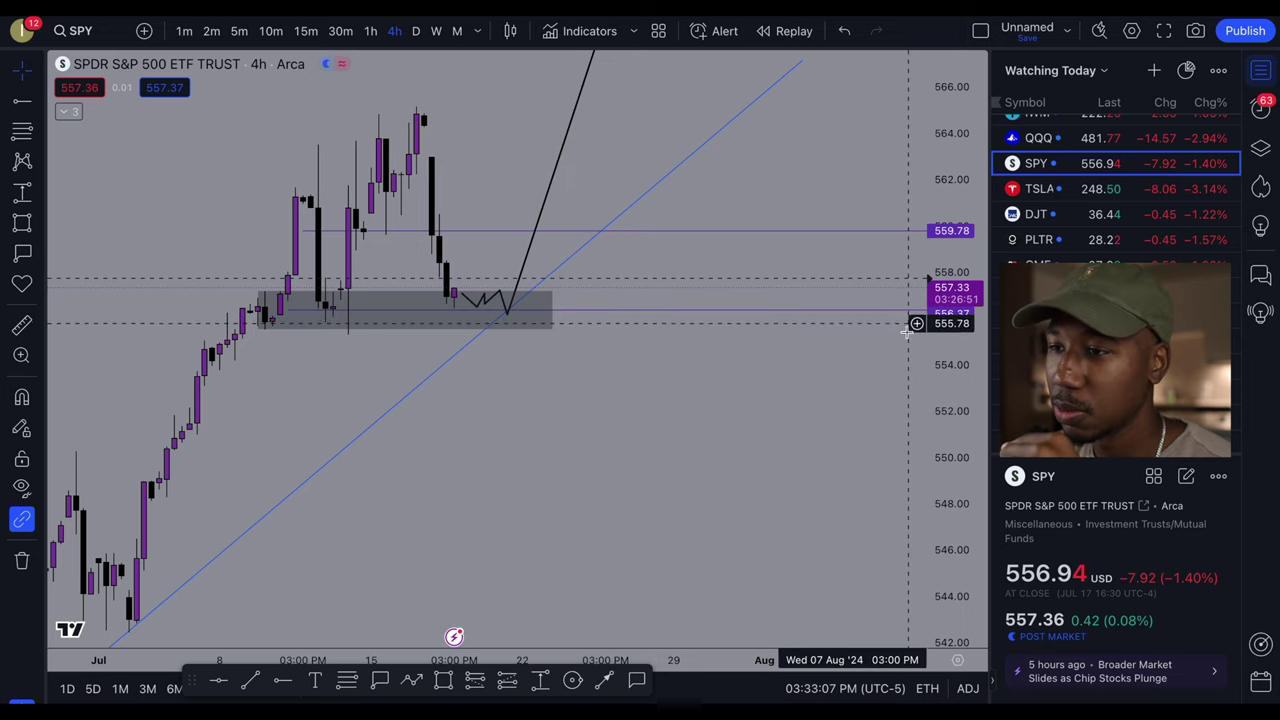
pyautogui.scroll(-2, 342, 500)
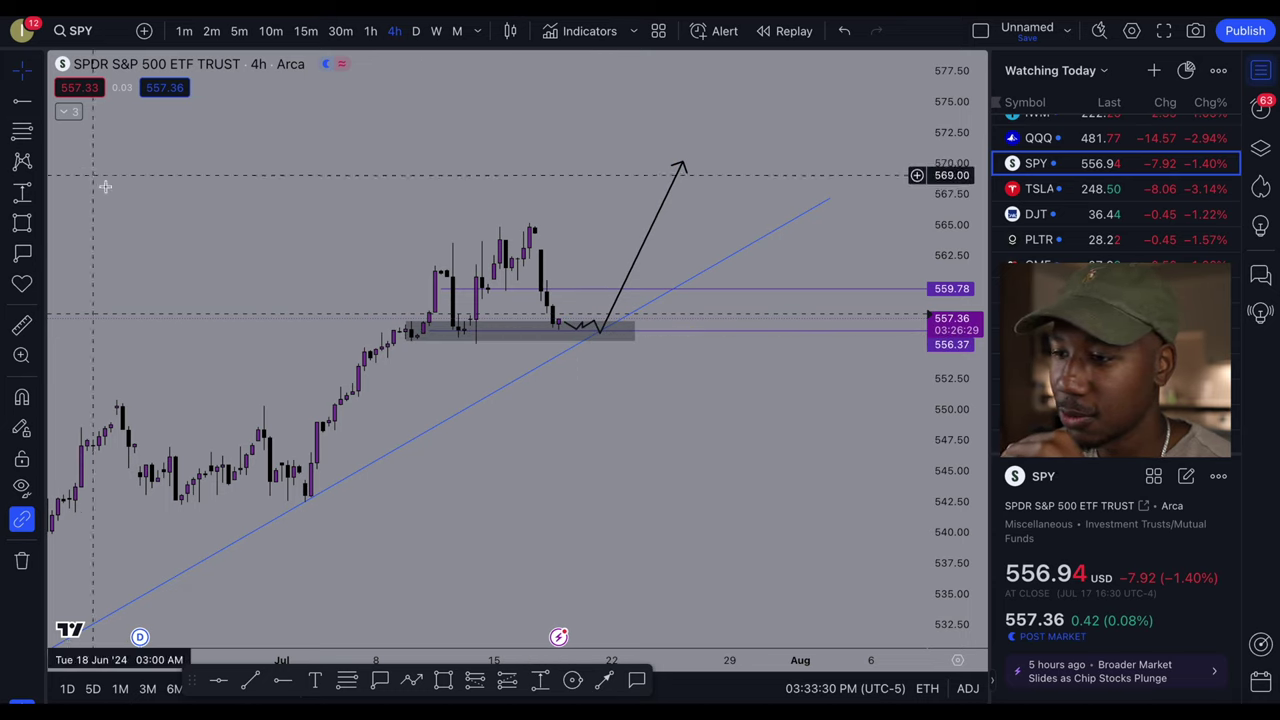
# Step: Place Price Label markers at 554.28 and then 551.32 just under the shaded zone
pyautogui.click(380, 680)
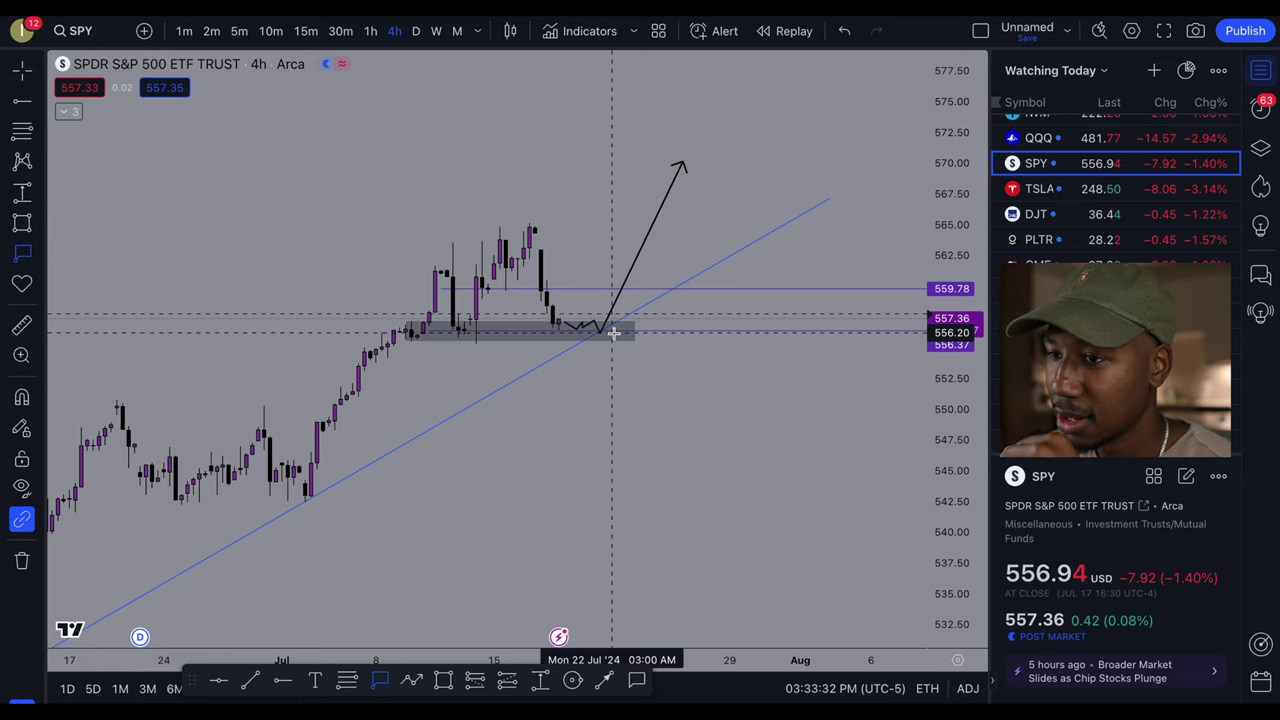
pyautogui.click(605, 356)
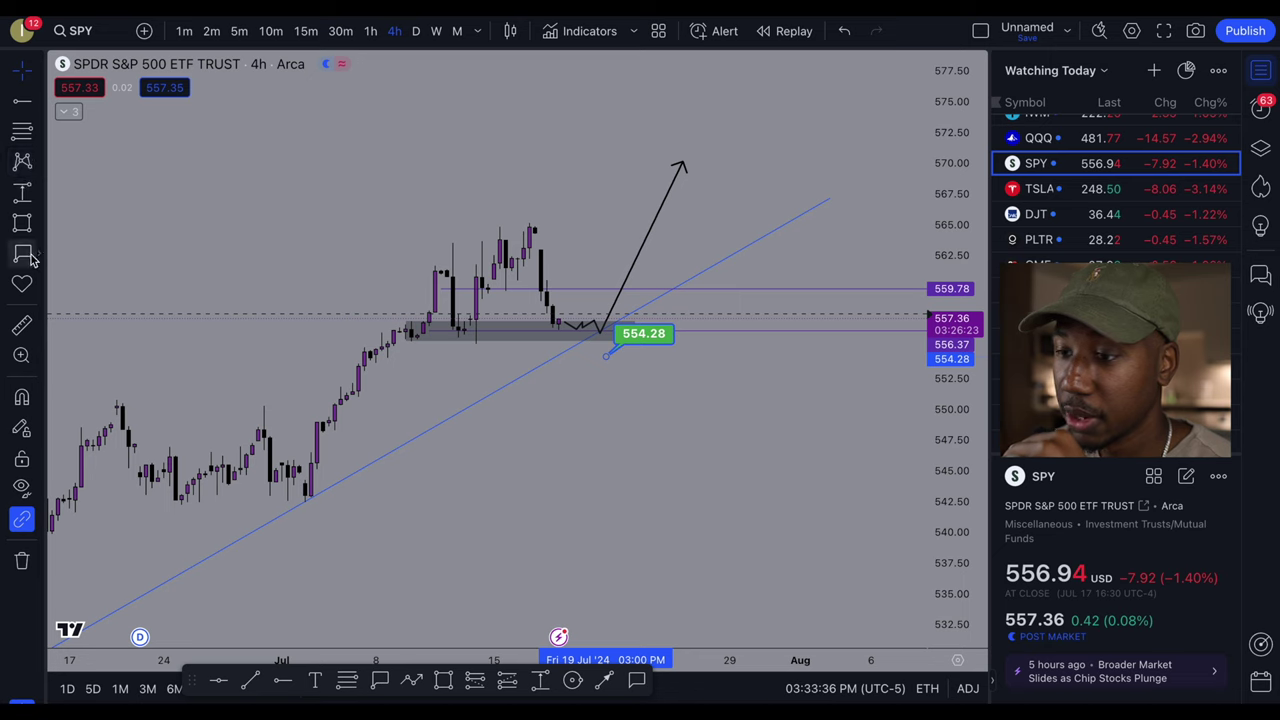
pyautogui.click(381, 681)
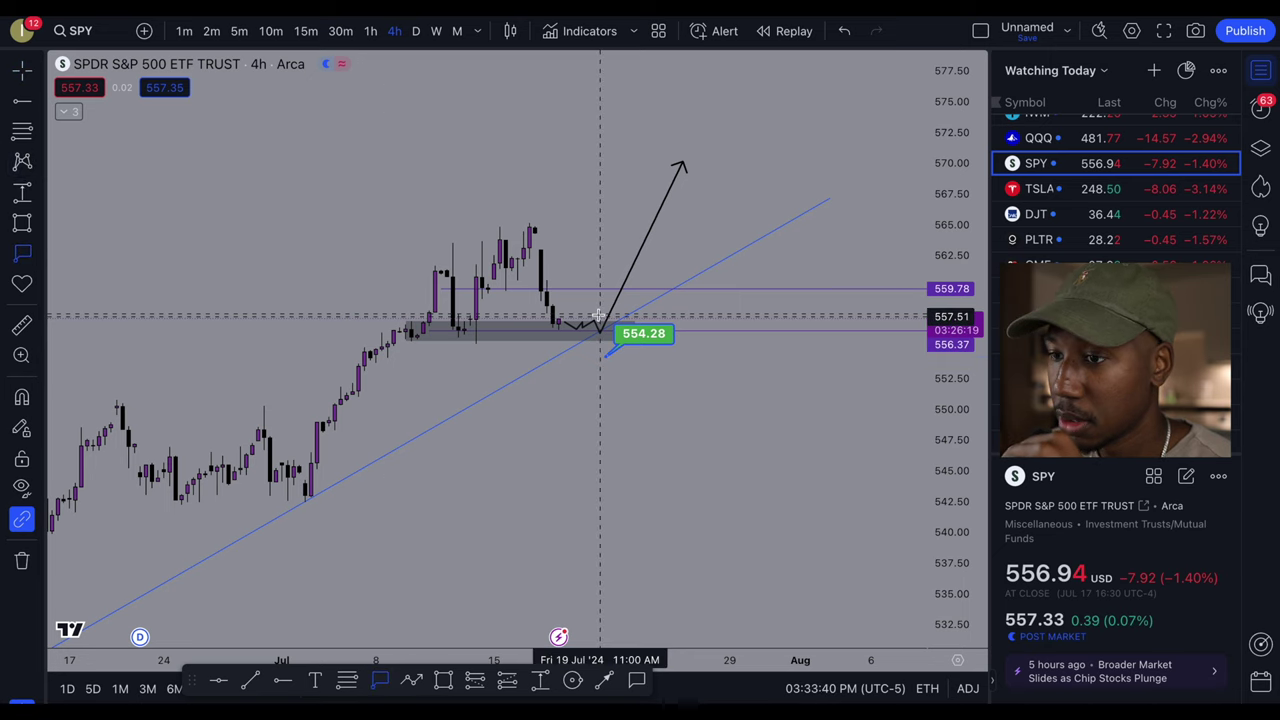
pyautogui.click(608, 393)
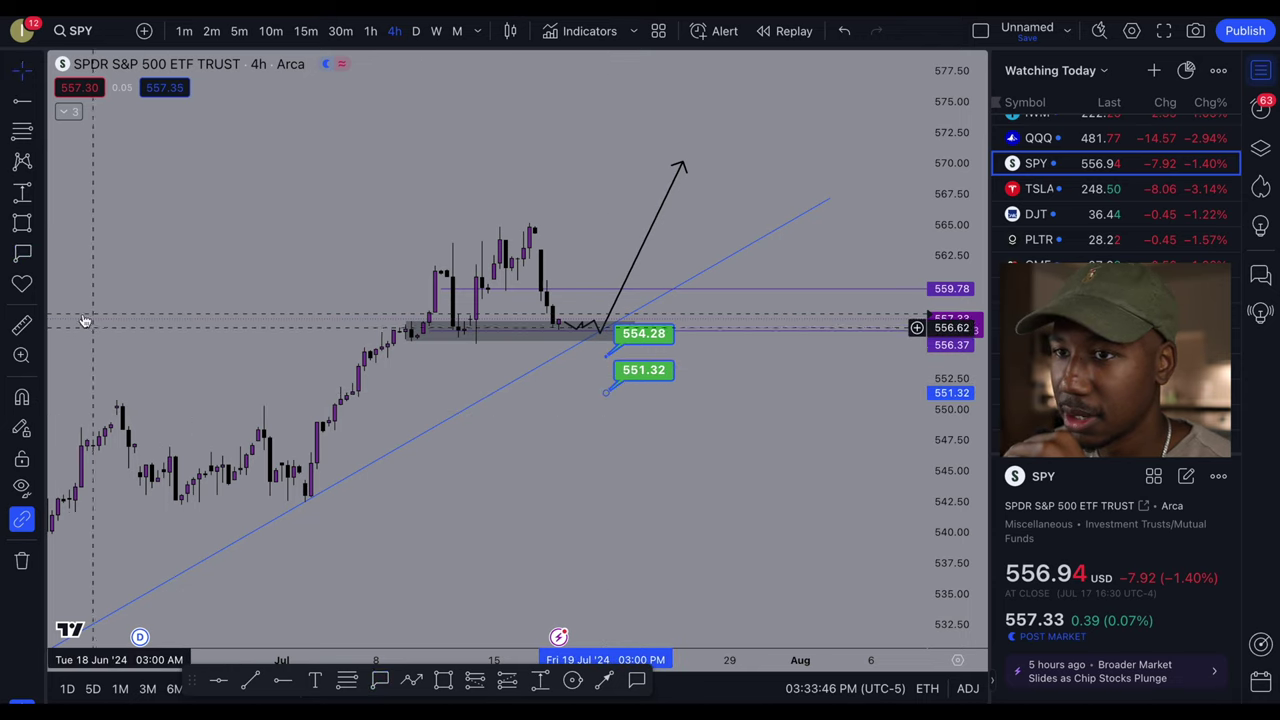